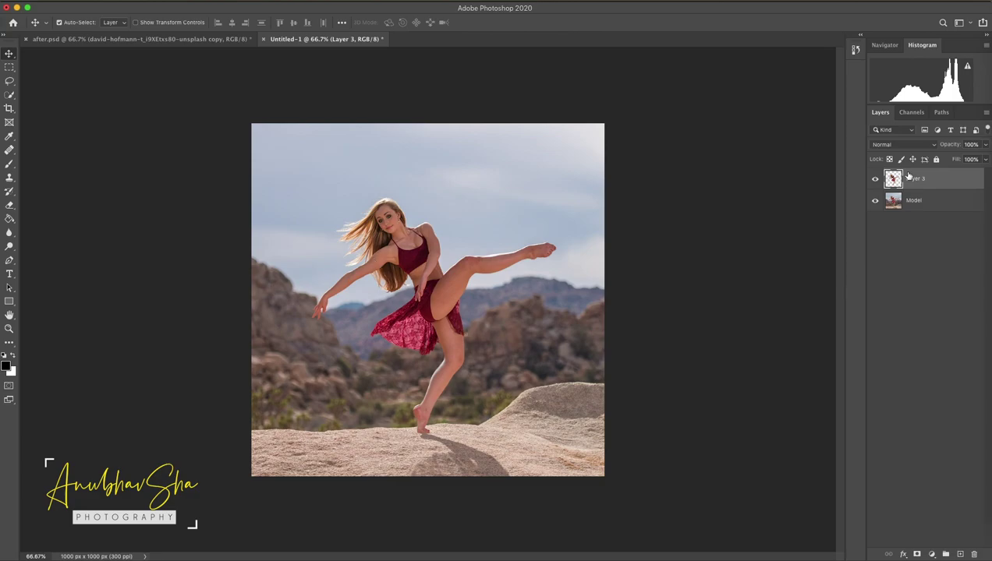
Step: Hide the Model layer so only the cut-out dancer shows on transparency
{"action": "left_click", "coordinate": [875, 201]}
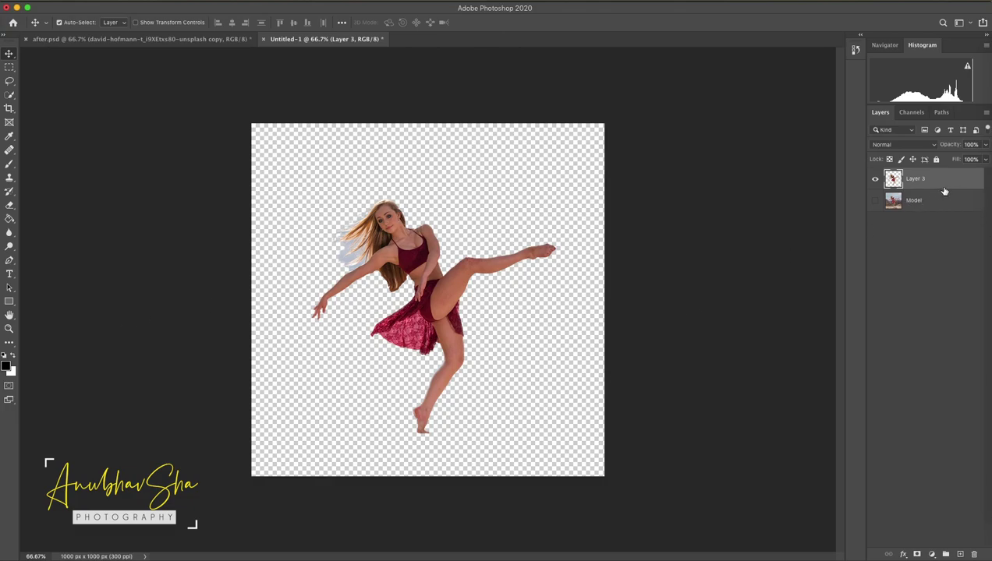
{"action": "left_click", "coordinate": [613, 256]}
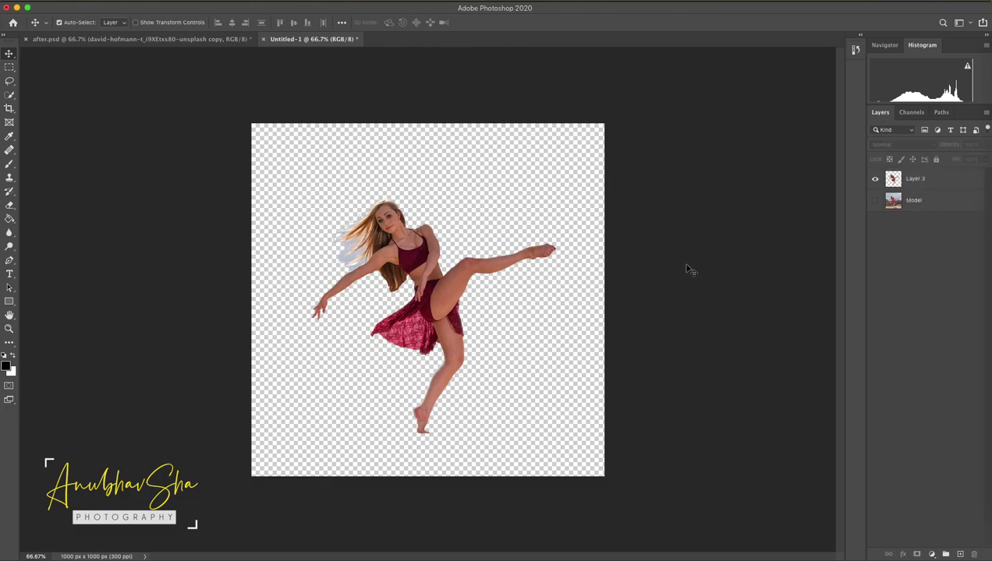
{"action": "key", "text": "ctrl+n"}
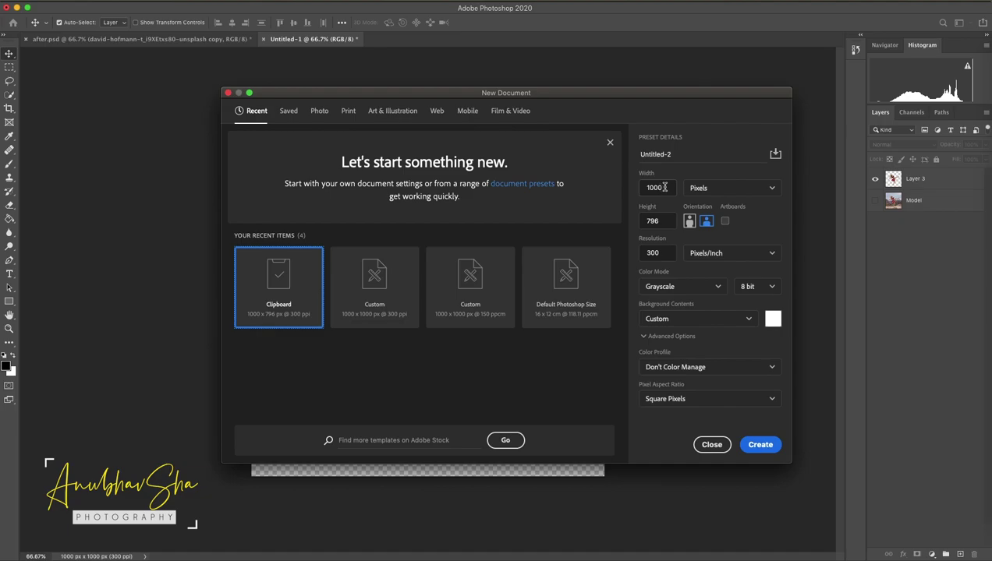
Step: Create a 1000 × 1000 px, 150 ppi RGB document with black background and sRGB profile
{"action": "left_click_drag", "start_coordinate": [664, 223], "coordinate": [599, 220]}
{"action": "type", "text": "1"}
{"action": "double_click", "coordinate": [652, 253]}
{"action": "type", "text": "150"}
{"action": "left_click", "coordinate": [682, 286]}
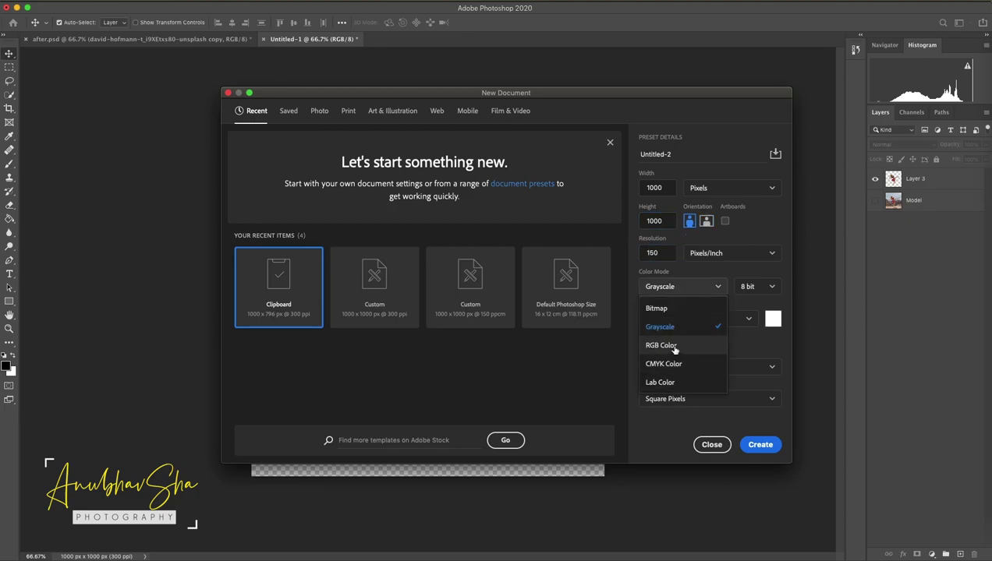
{"action": "left_click", "coordinate": [669, 345]}
{"action": "left_click", "coordinate": [663, 318]}
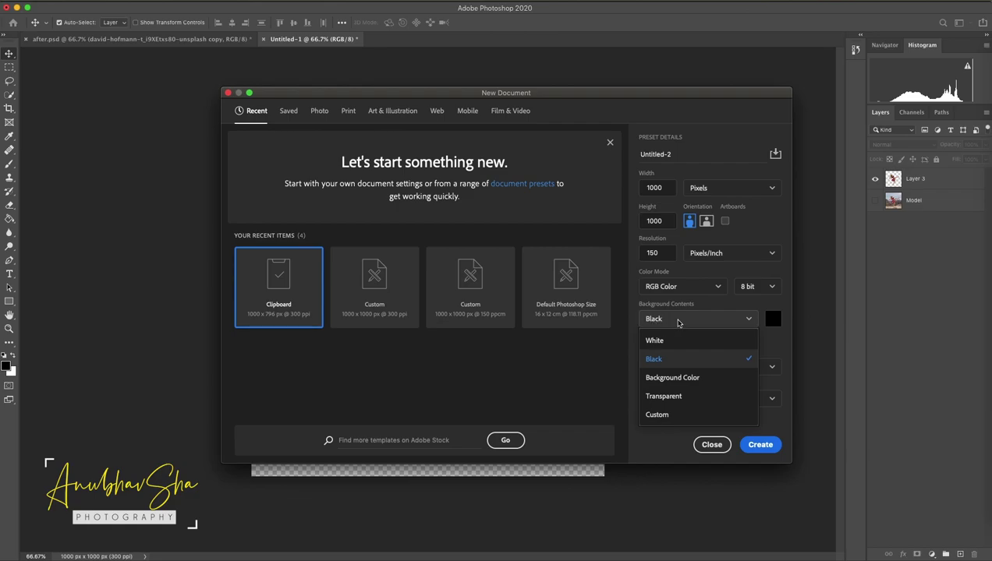
{"action": "left_click", "coordinate": [678, 359]}
{"action": "left_click", "coordinate": [686, 367]}
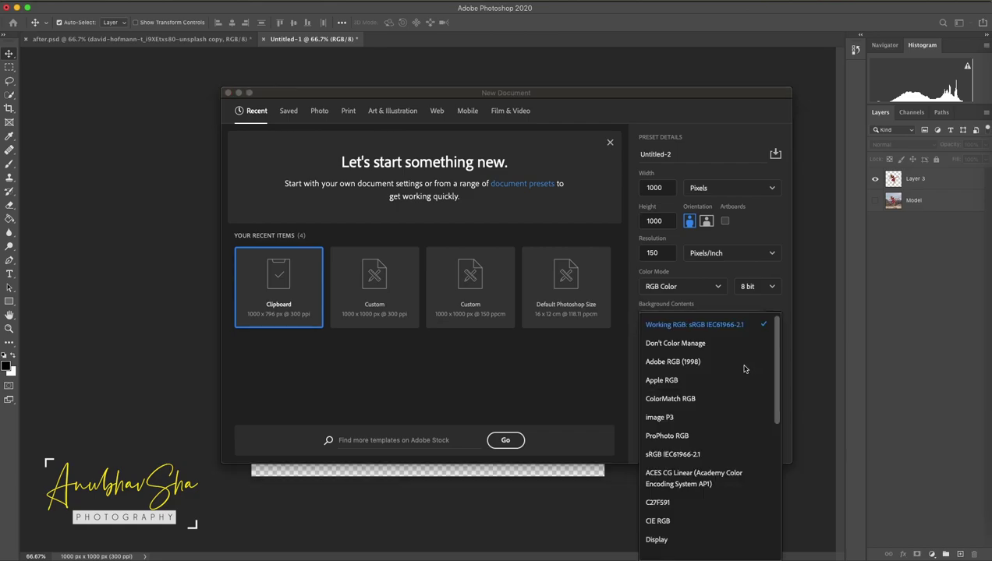
{"action": "left_click", "coordinate": [708, 328]}
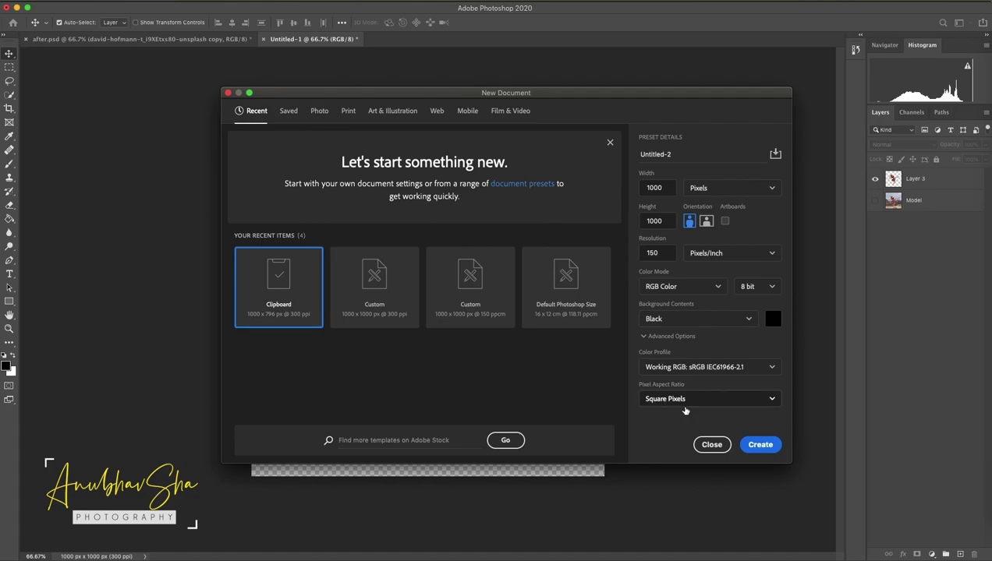
{"action": "left_click", "coordinate": [760, 445]}
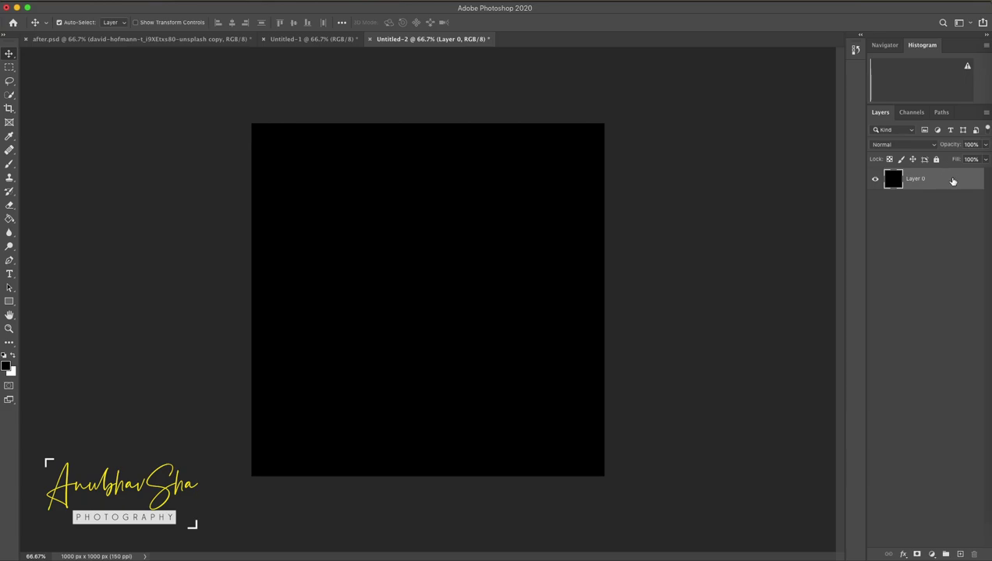
Step: Add a Gradient Overlay to Layer 0 using the Black, White preset from Basics
{"action": "double_click", "coordinate": [952, 180]}
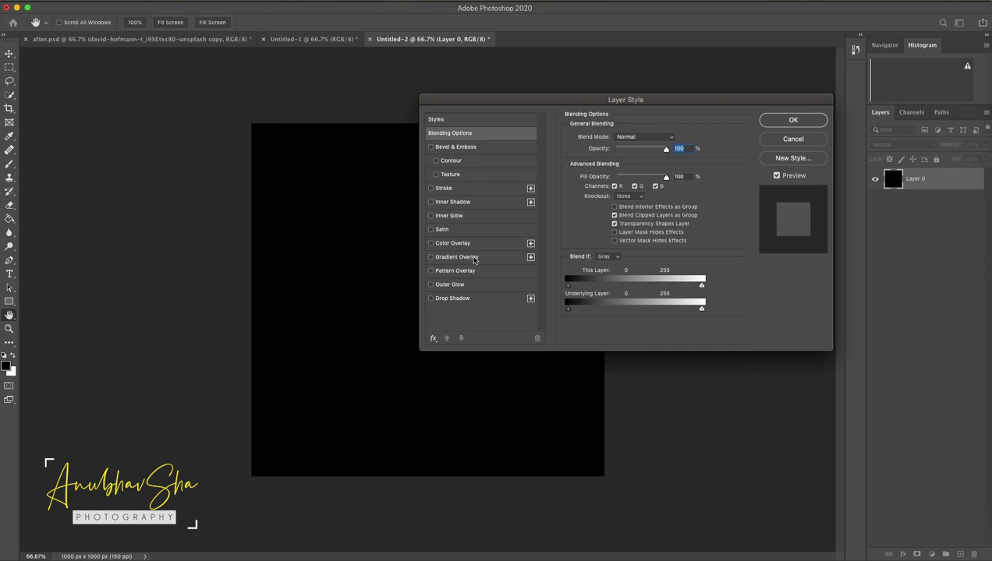
{"action": "left_click", "coordinate": [445, 258]}
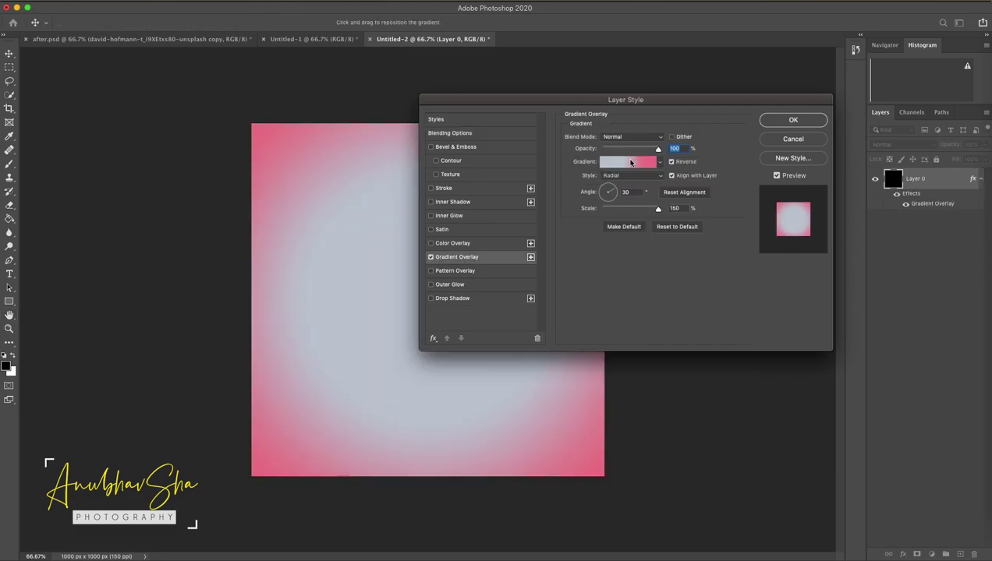
{"action": "left_click", "coordinate": [621, 164]}
{"action": "left_click", "coordinate": [395, 186]}
{"action": "left_click", "coordinate": [442, 203]}
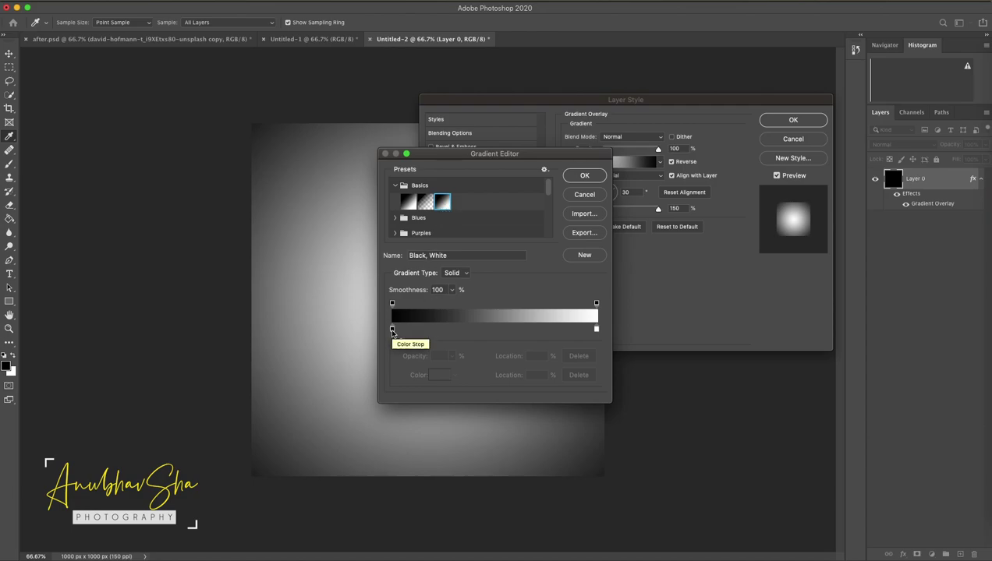
Step: Set the gradient's left stop to a saturated magenta pink
{"action": "left_click", "coordinate": [392, 329]}
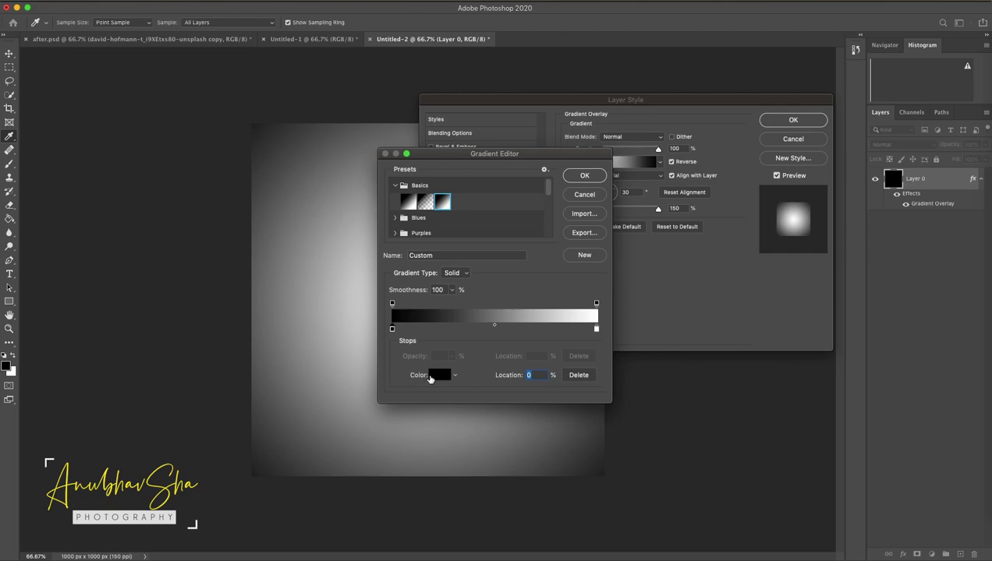
{"action": "left_click", "coordinate": [435, 377]}
{"action": "left_click", "coordinate": [448, 242]}
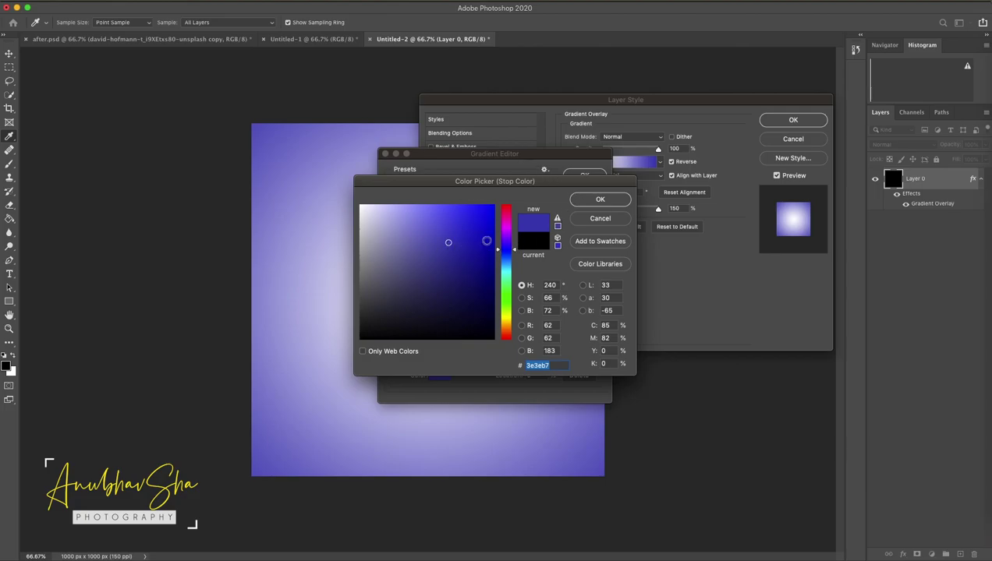
{"action": "left_click", "coordinate": [505, 231]}
{"action": "left_click", "coordinate": [435, 222]}
{"action": "left_click_drag", "start_coordinate": [505, 232], "coordinate": [505, 220]}
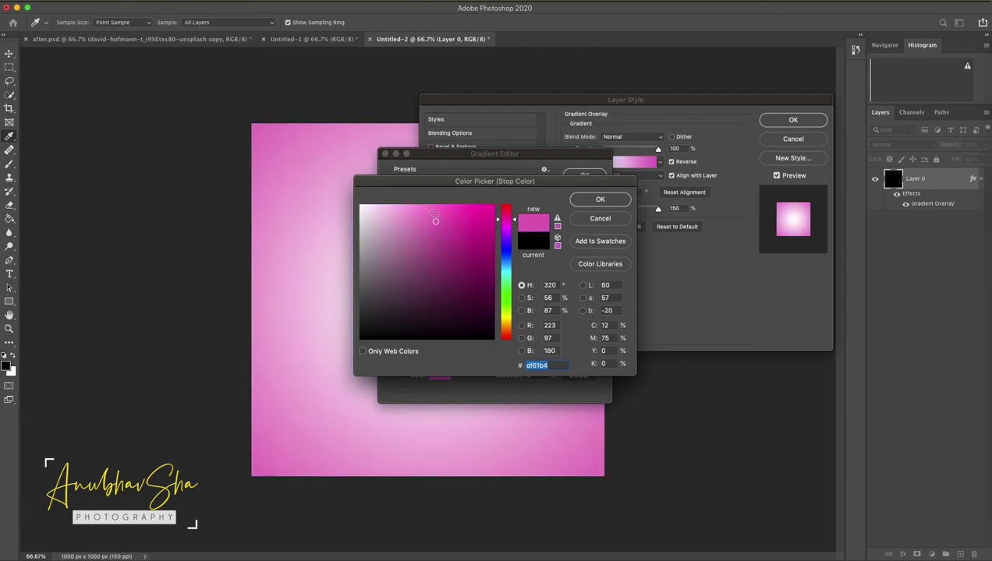
{"action": "left_click", "coordinate": [597, 200]}
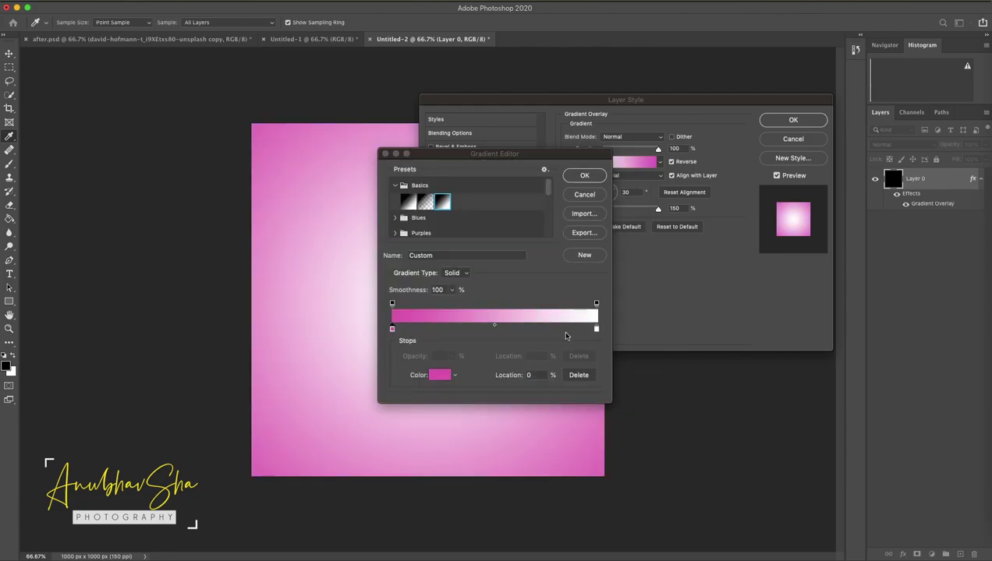
Step: Tint the gradient's right stop a light pink
{"action": "left_click", "coordinate": [595, 330]}
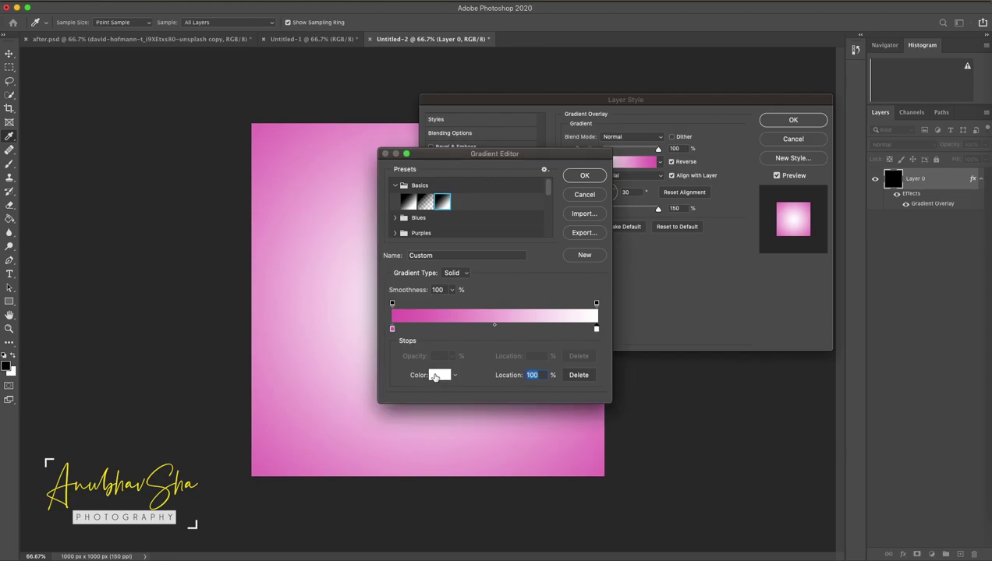
{"action": "left_click", "coordinate": [436, 377]}
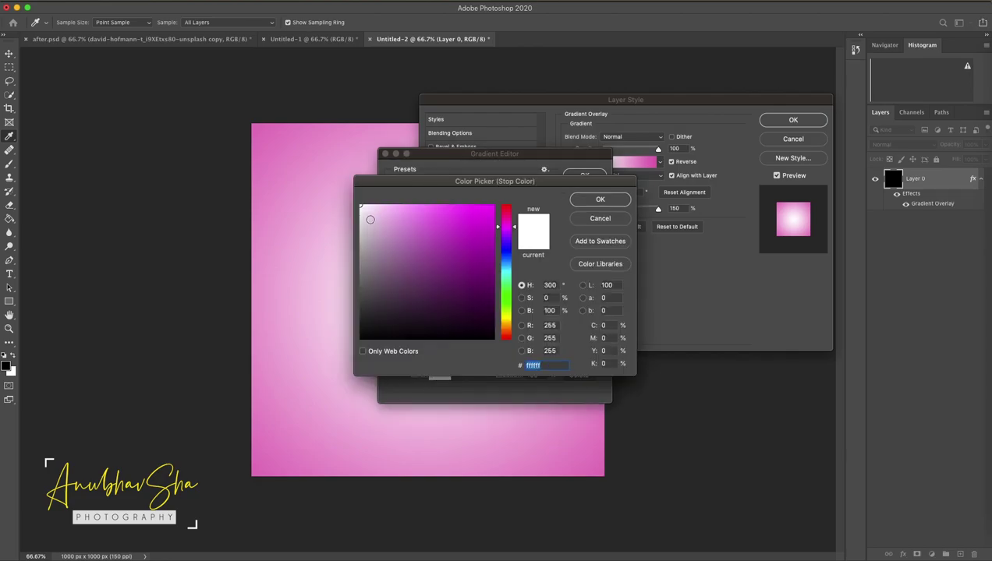
{"action": "left_click_drag", "start_coordinate": [362, 216], "coordinate": [368, 211]}
{"action": "left_click", "coordinate": [592, 201]}
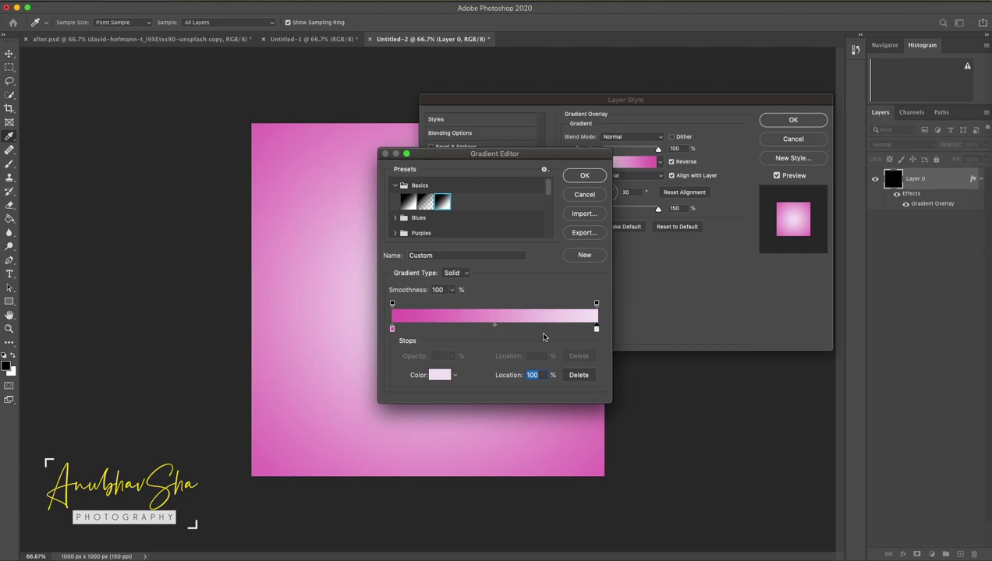
Step: Move the pink stops to locations 20% and 60% and confirm the gradient
{"action": "left_click", "coordinate": [393, 331]}
{"action": "type", "text": "20"}
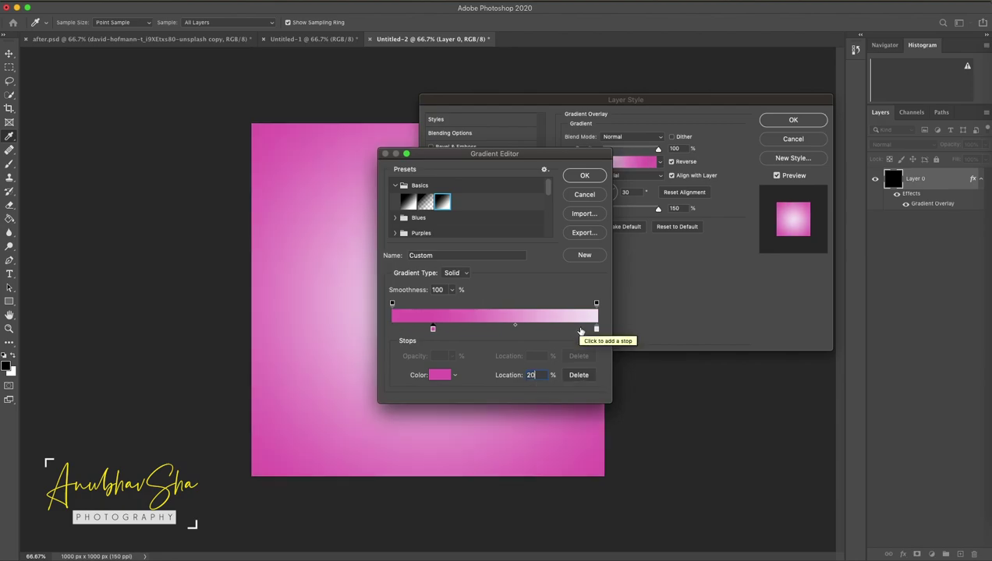
{"action": "left_click", "coordinate": [597, 330]}
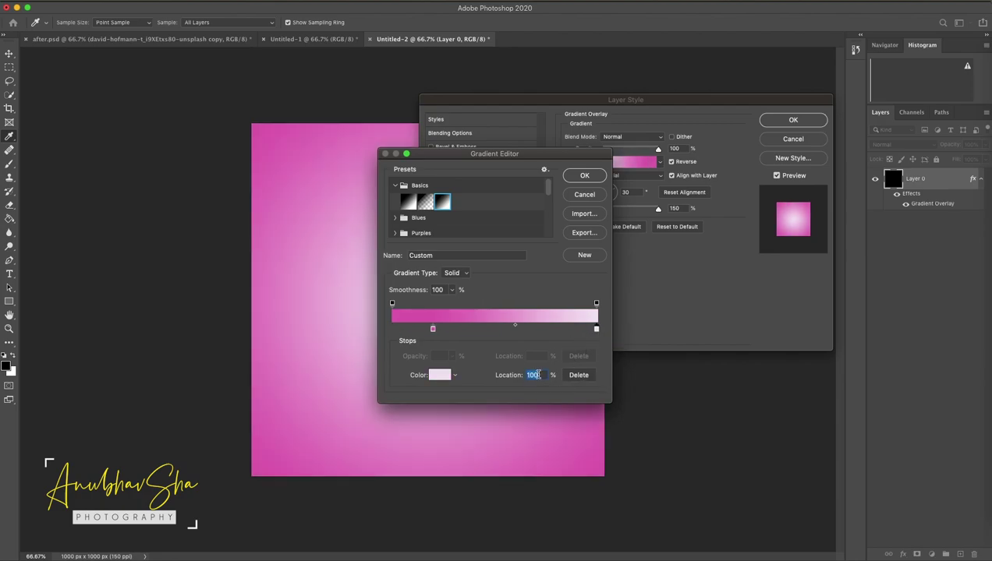
{"action": "type", "text": "60"}
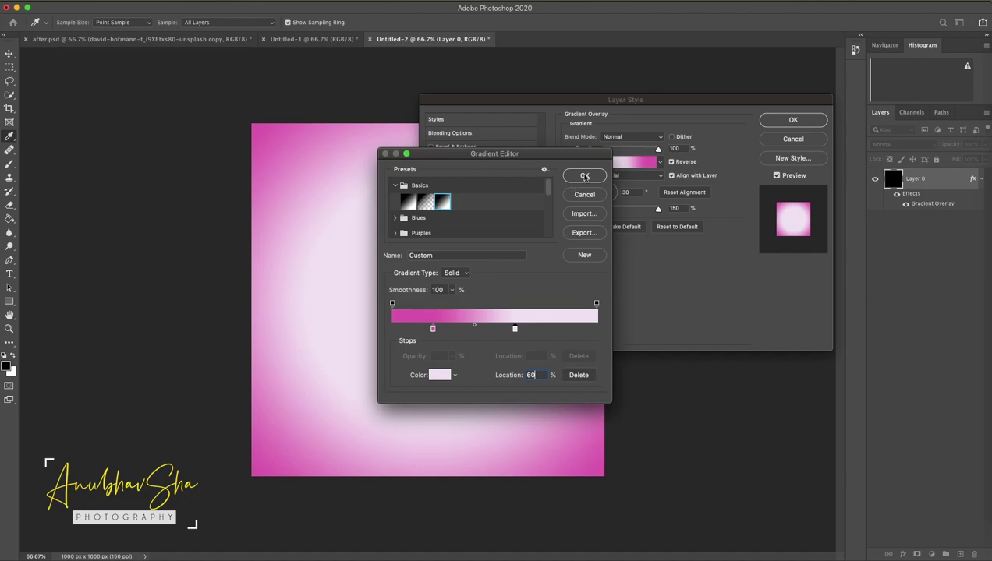
{"action": "left_click", "coordinate": [584, 176]}
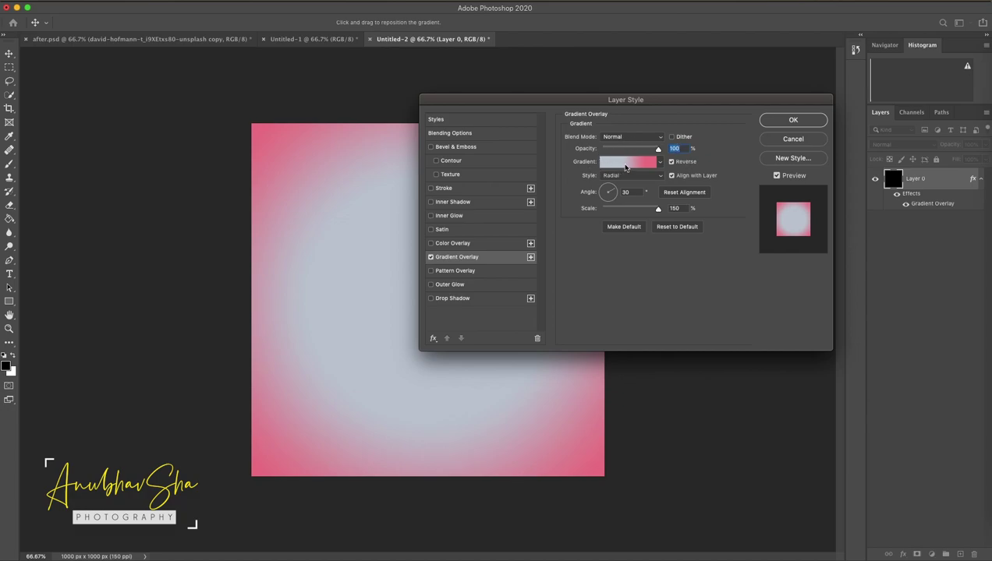
Step: Enable Reverse on the gradient overlay for a grey-blue centre with pink edges, and apply
{"action": "left_click", "coordinate": [672, 162]}
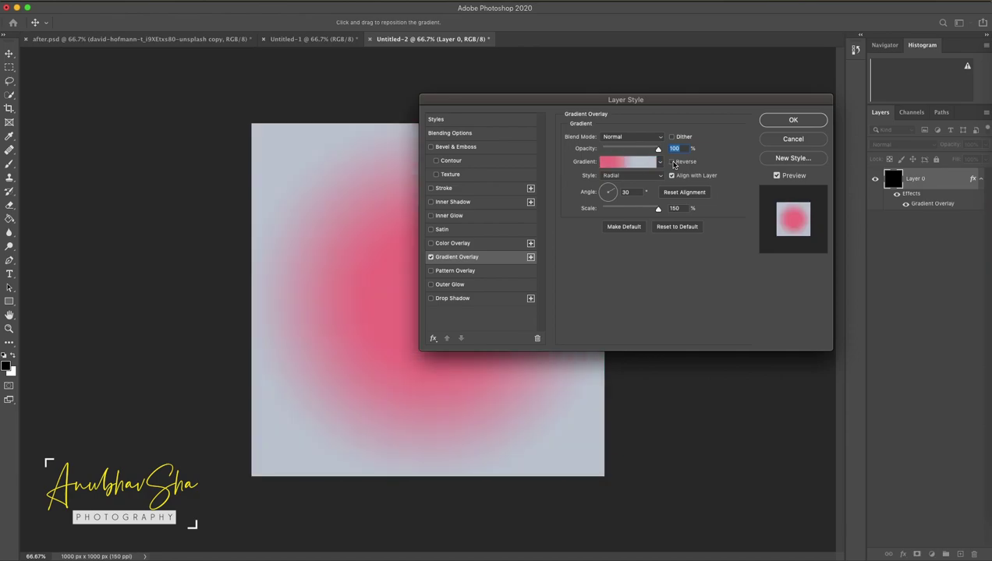
{"action": "left_click", "coordinate": [672, 162]}
{"action": "left_click", "coordinate": [672, 163]}
{"action": "left_click", "coordinate": [673, 163]}
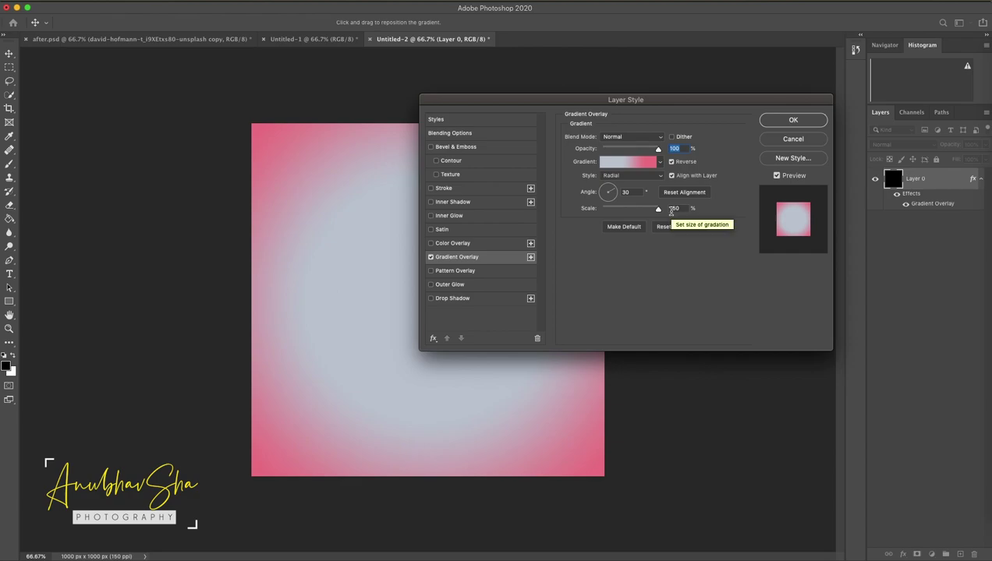
{"action": "left_click", "coordinate": [793, 122]}
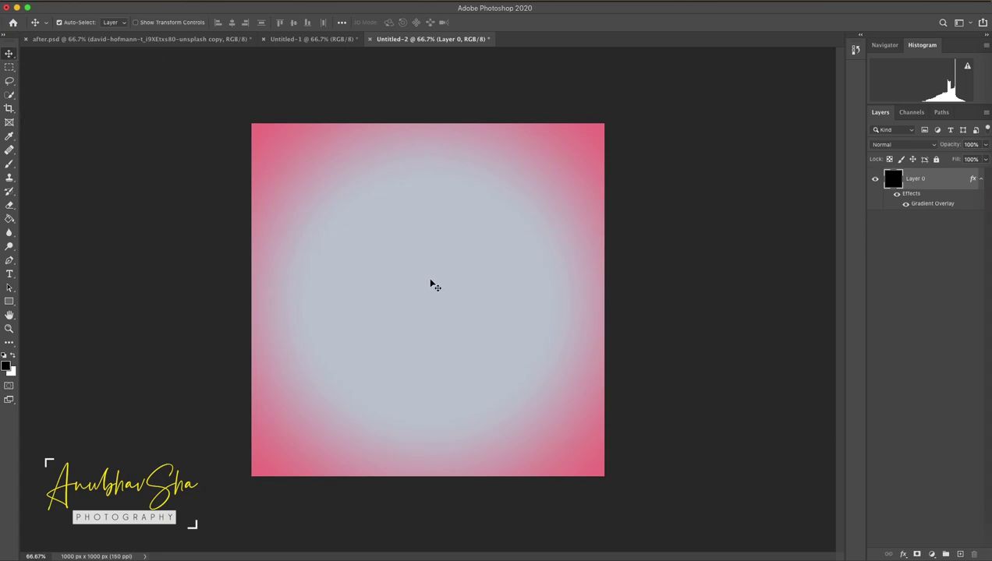
Step: Drag the gradient layer into Untitled-1, fit it, and place it beneath dancer Layer 3
{"action": "mouse_move", "coordinate": [405, 232]}
{"action": "left_mouse_down"}
{"action": "mouse_move", "coordinate": [343, 78]}
{"action": "mouse_move", "coordinate": [315, 45]}
{"action": "mouse_move", "coordinate": [341, 201]}
{"action": "left_mouse_up"}
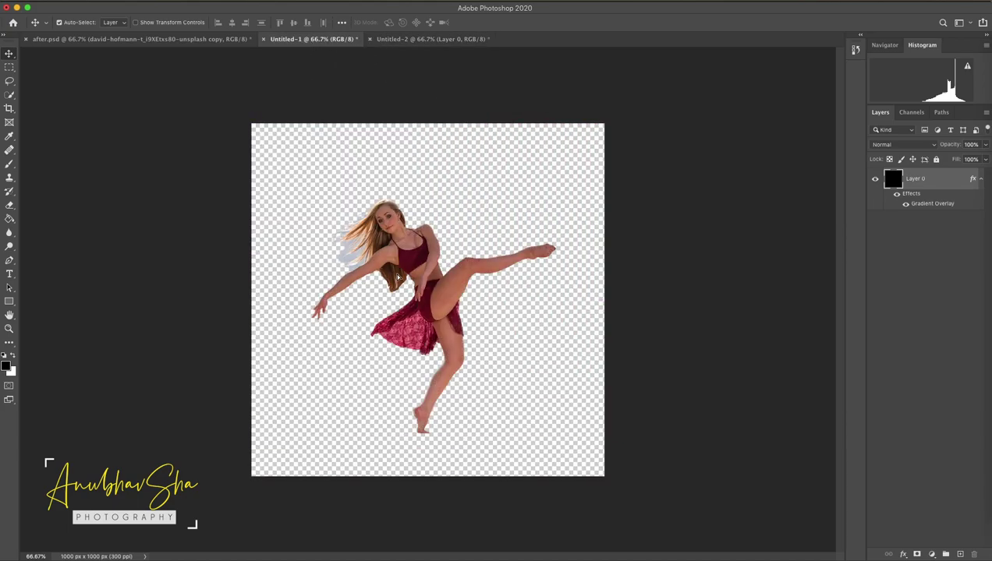
{"action": "left_click_drag", "start_coordinate": [412, 284], "coordinate": [453, 312]}
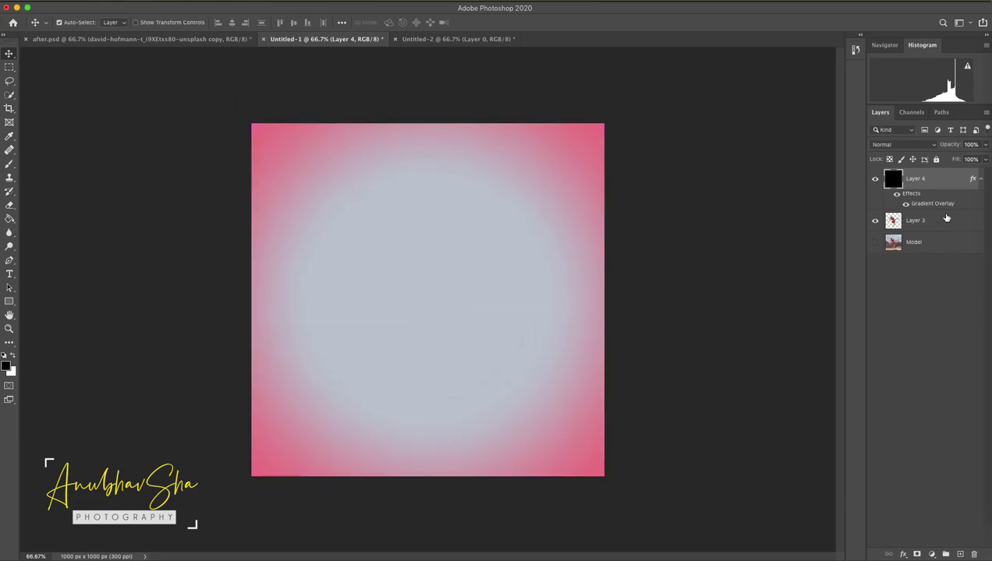
{"action": "left_click_drag", "start_coordinate": [930, 179], "coordinate": [933, 227]}
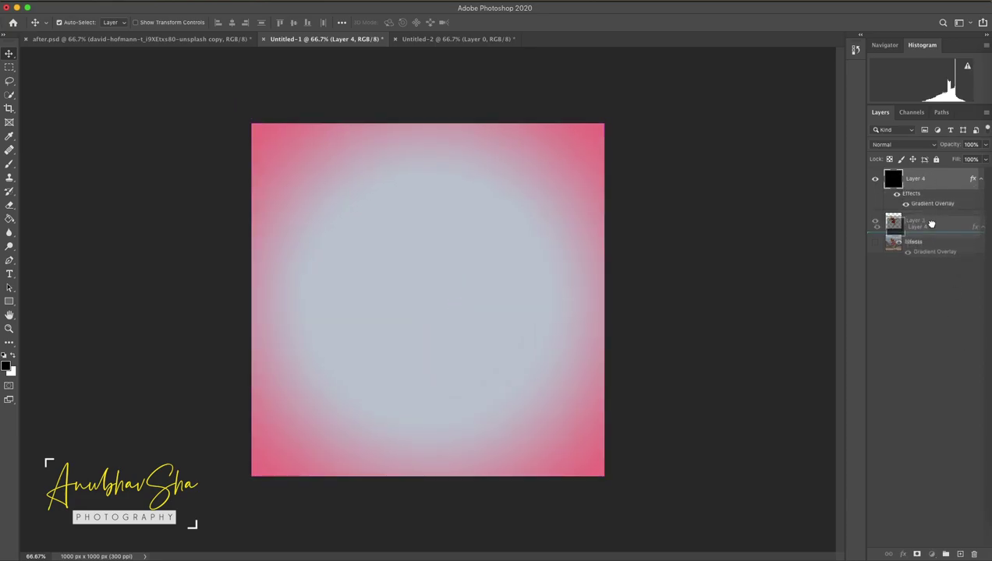
{"action": "left_click", "coordinate": [928, 269]}
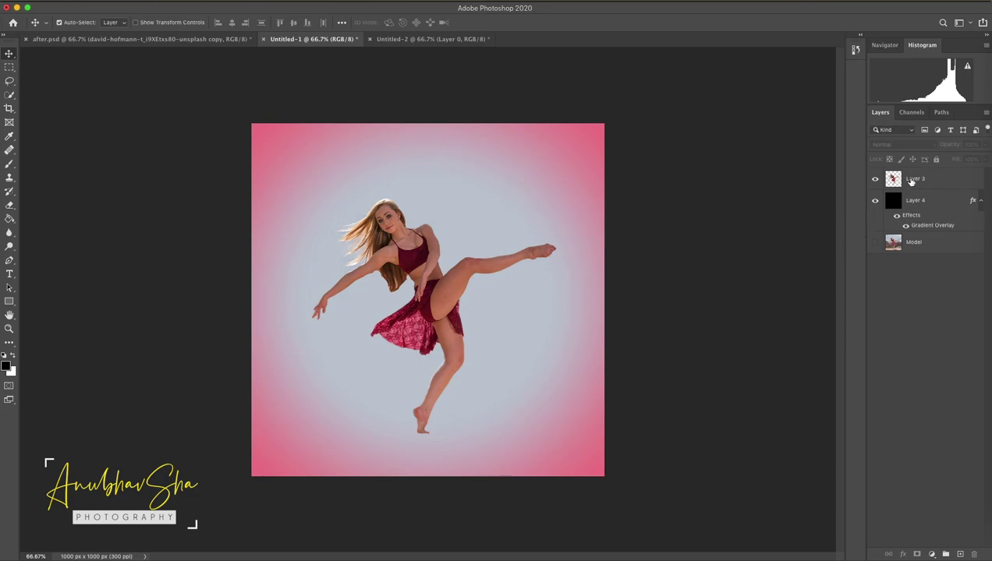
{"action": "left_click", "coordinate": [932, 180]}
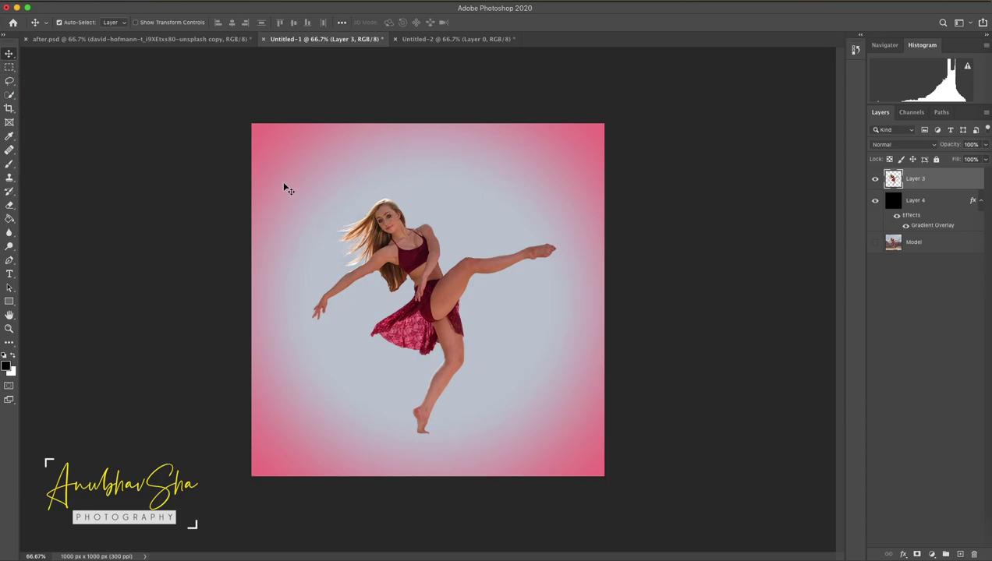
{"action": "left_click", "coordinate": [9, 69]}
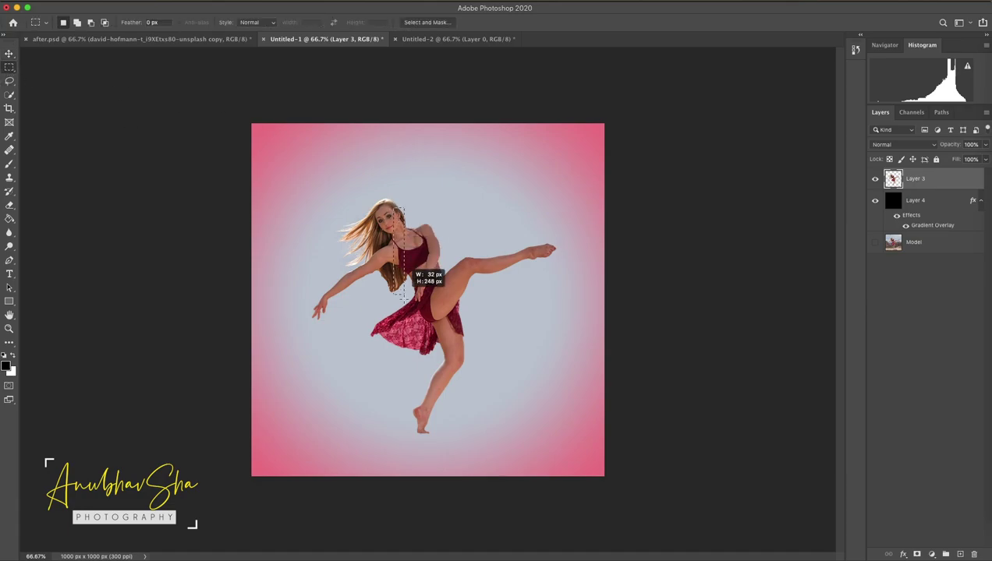
Step: Copy a thin torso strip to Layer 5 and stretch it sideways into streaks across the canvas
{"action": "left_click_drag", "start_coordinate": [397, 206], "coordinate": [402, 357]}
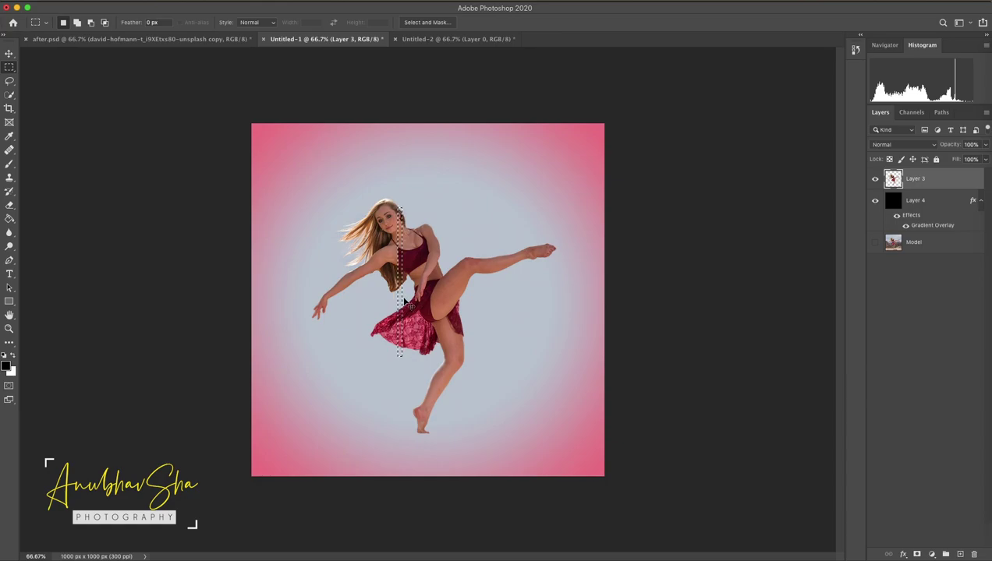
{"action": "key", "text": "ctrl+j"}
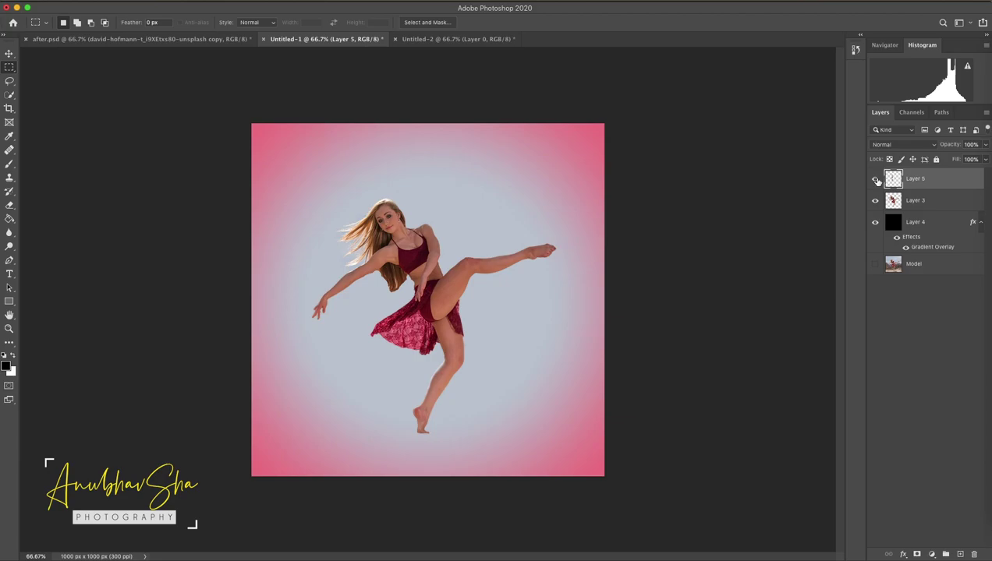
{"action": "left_click", "coordinate": [875, 180], "text": "alt"}
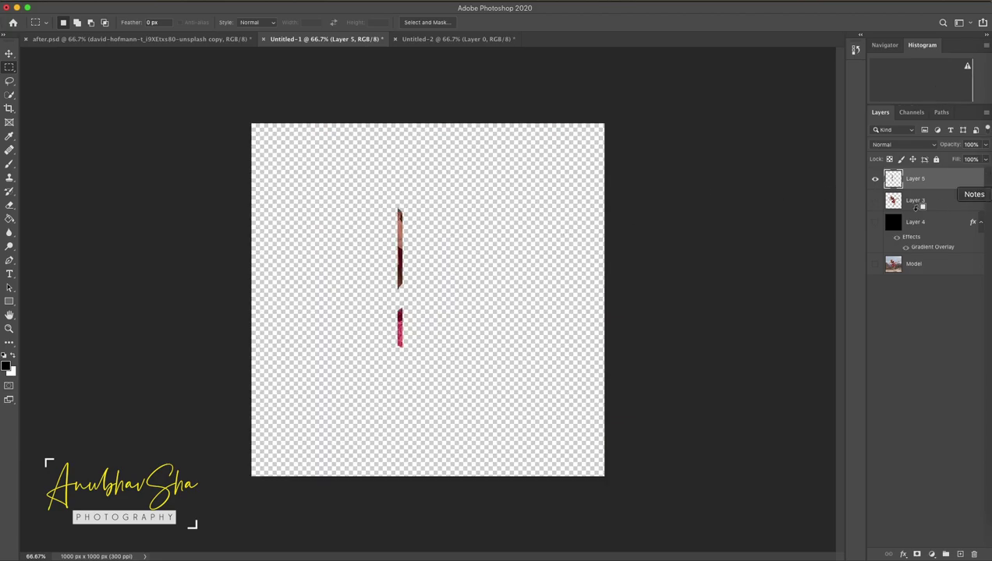
{"action": "left_click", "coordinate": [874, 179], "text": "alt"}
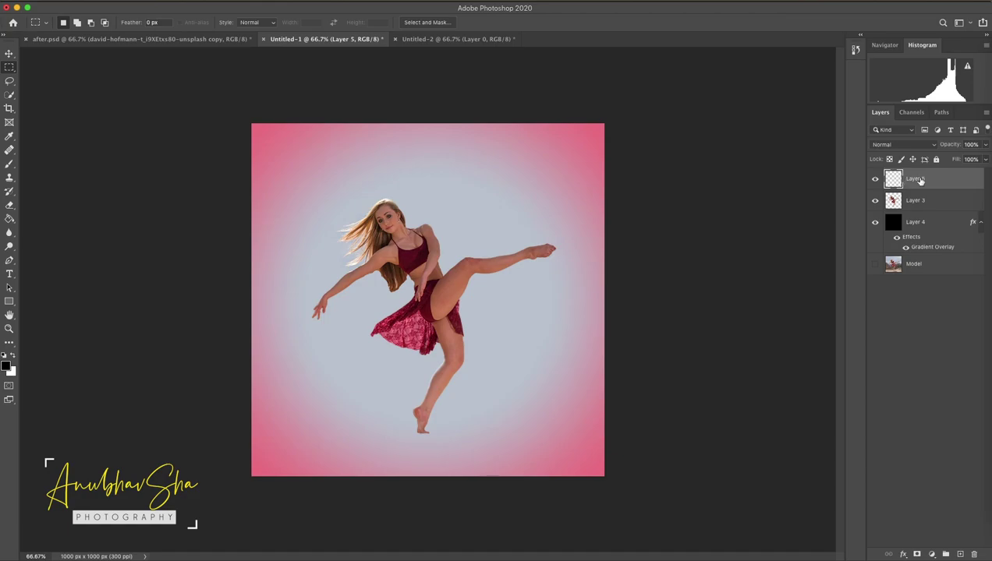
{"action": "key", "text": "ctrl+t"}
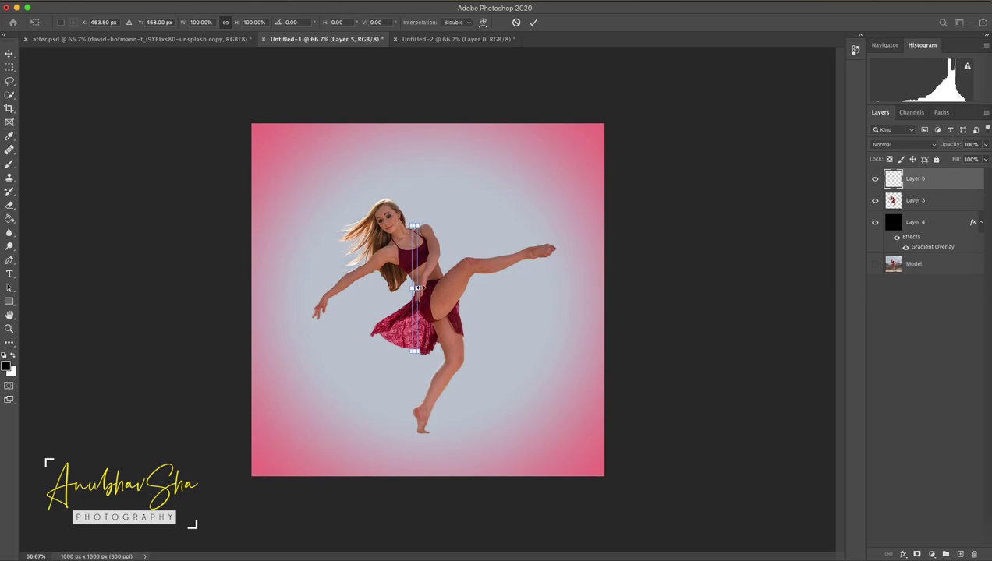
{"action": "mouse_move", "coordinate": [419, 288]}
{"action": "left_mouse_down"}
{"action": "mouse_move", "coordinate": [577, 295]}
{"action": "mouse_move", "coordinate": [528, 276]}
{"action": "mouse_move", "coordinate": [441, 285]}
{"action": "mouse_move", "coordinate": [444, 270]}
{"action": "left_mouse_up"}
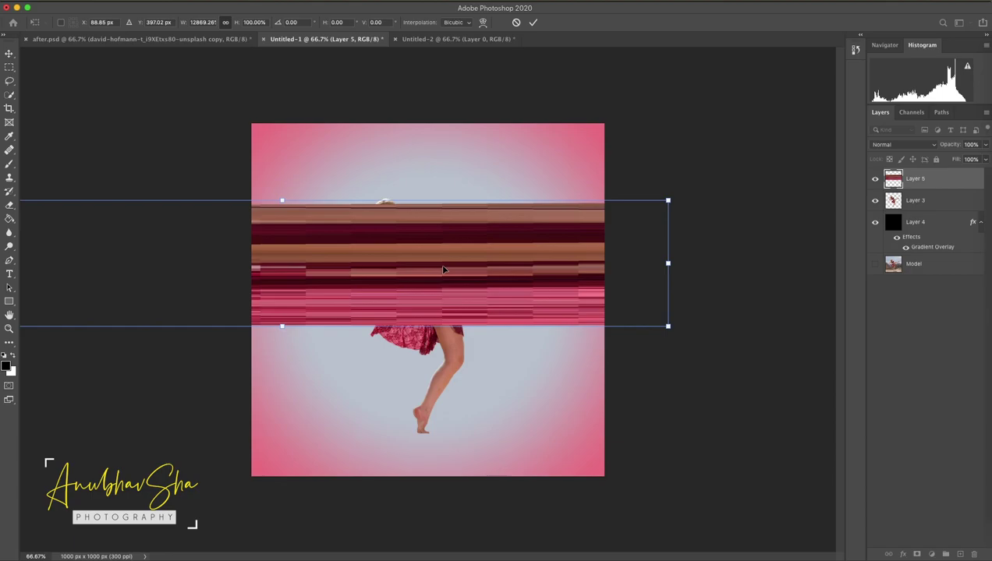
{"action": "key", "text": "Return"}
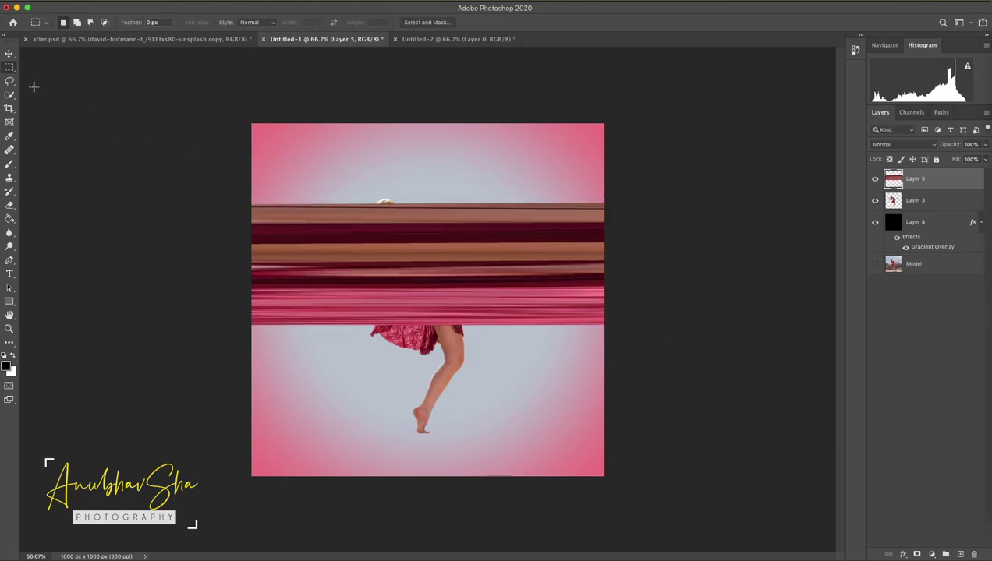
Step: Copy a thin leg strip to Layer 6, stretch it across the canvas, and move it under the first band
{"action": "key", "text": "ctrl+plus"}
{"action": "key", "text": "ctrl+plus"}
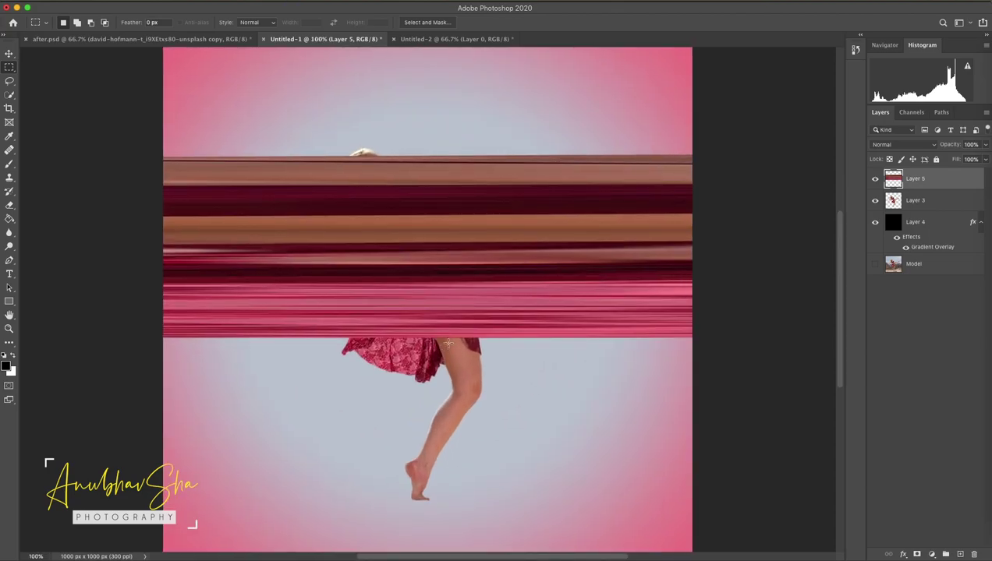
{"action": "left_click_drag", "start_coordinate": [429, 336], "coordinate": [422, 493]}
{"action": "key", "text": "alt+bracketleft"}
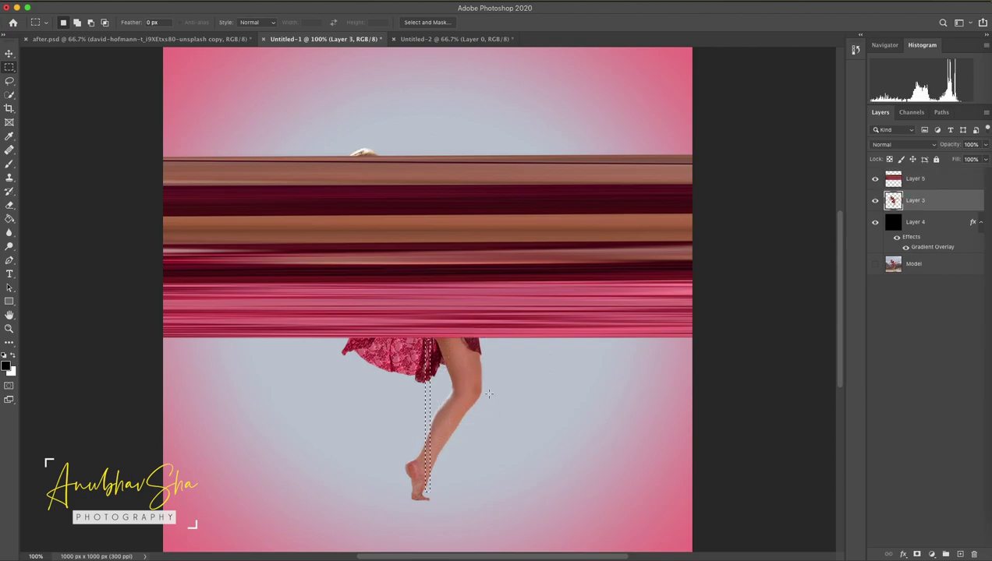
{"action": "key", "text": "ctrl+j"}
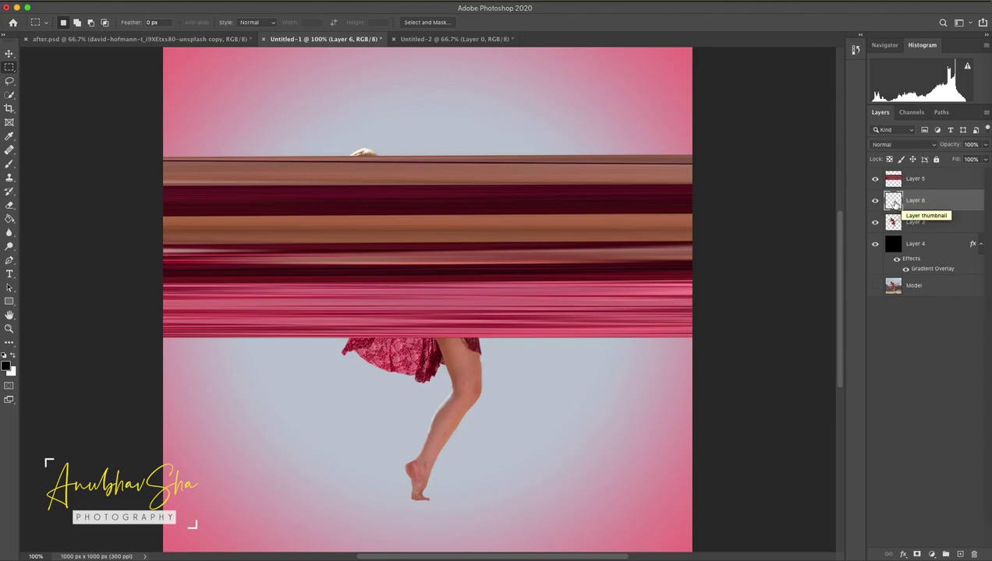
{"action": "key", "text": "ctrl+t"}
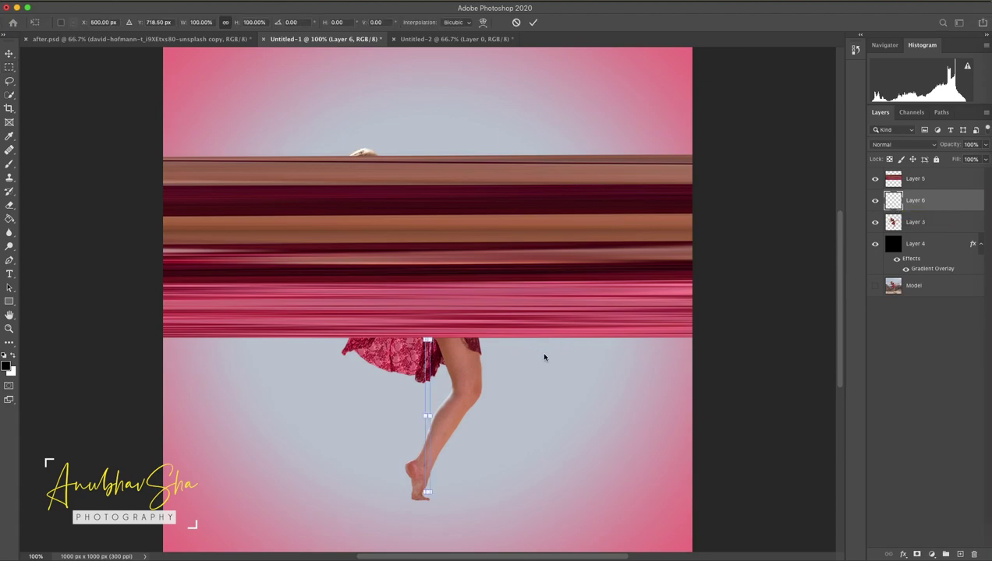
{"action": "key", "text": "ctrl+minus"}
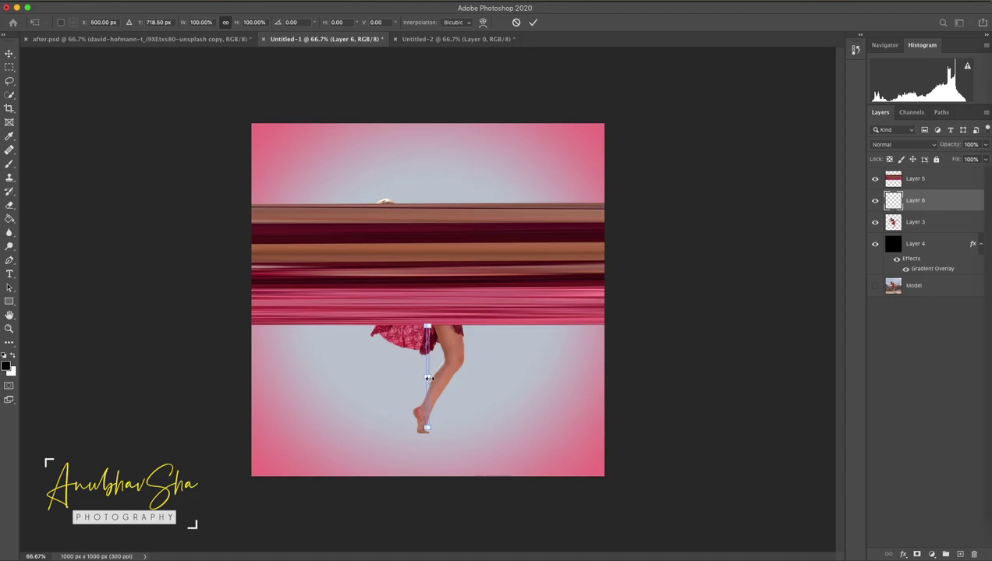
{"action": "left_click_drag", "start_coordinate": [428, 378], "coordinate": [764, 377]}
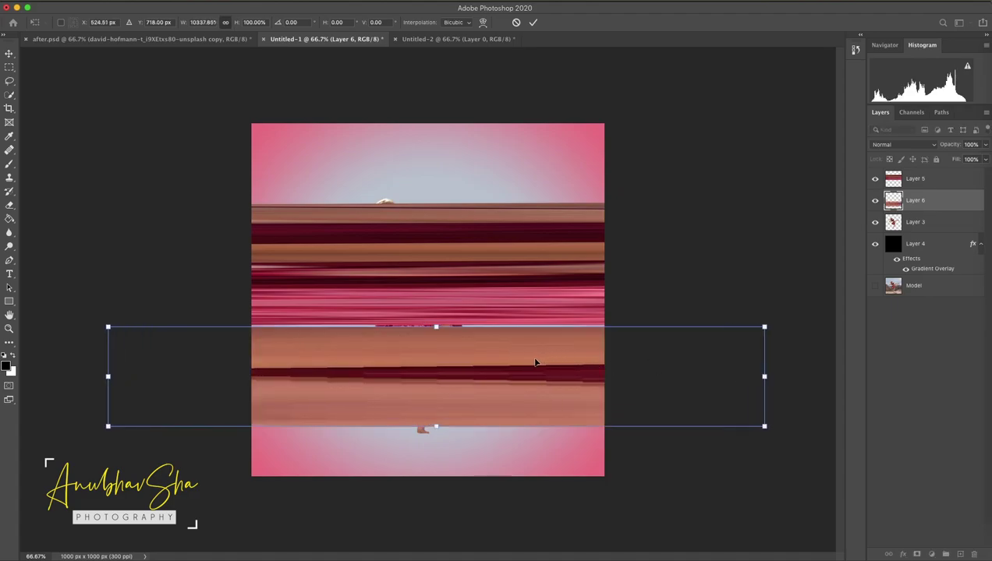
{"action": "left_click_drag", "start_coordinate": [509, 358], "coordinate": [509, 333]}
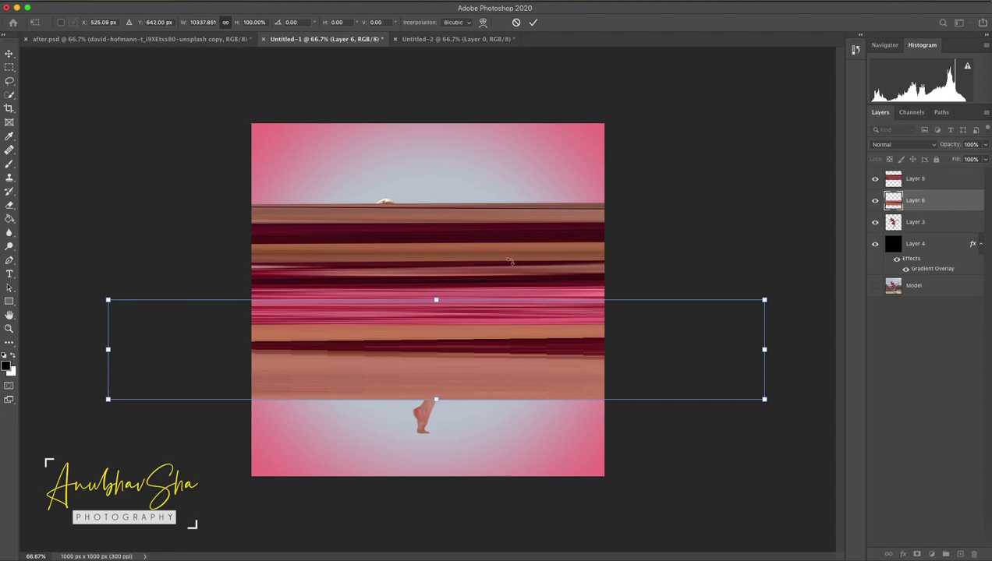
{"action": "key", "text": "Return"}
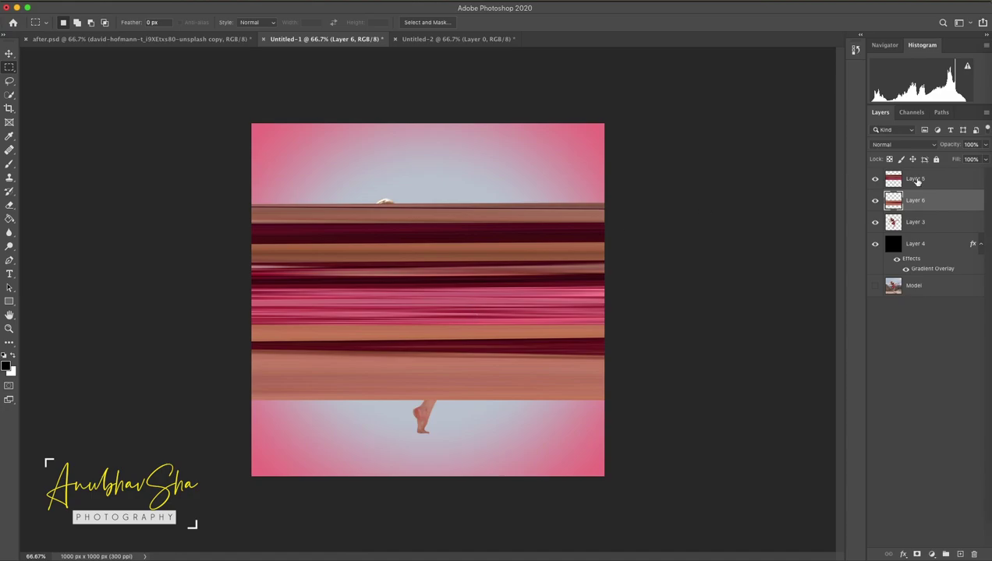
{"action": "left_click", "coordinate": [875, 197]}
Step: Show the stripe layers, turn off View > Snap, and merge Layers 5 and 6
{"action": "left_click", "coordinate": [876, 182]}
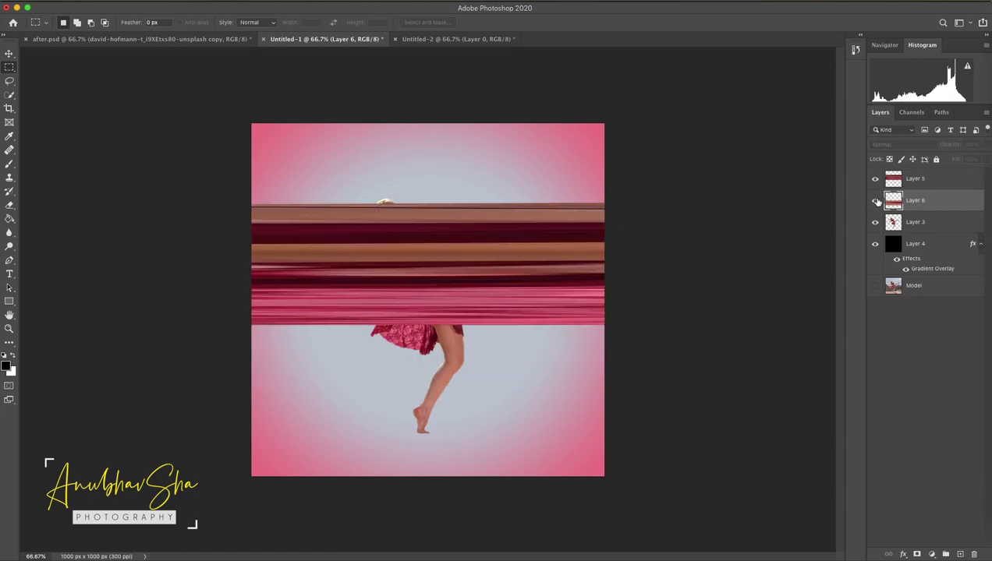
{"action": "left_click", "coordinate": [874, 200]}
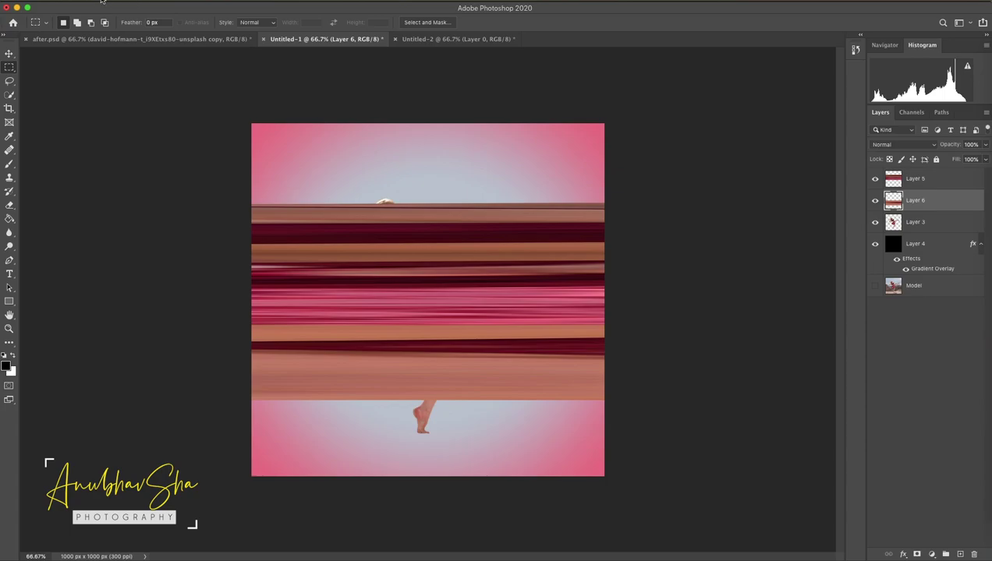
{"action": "left_click", "coordinate": [293, 0]}
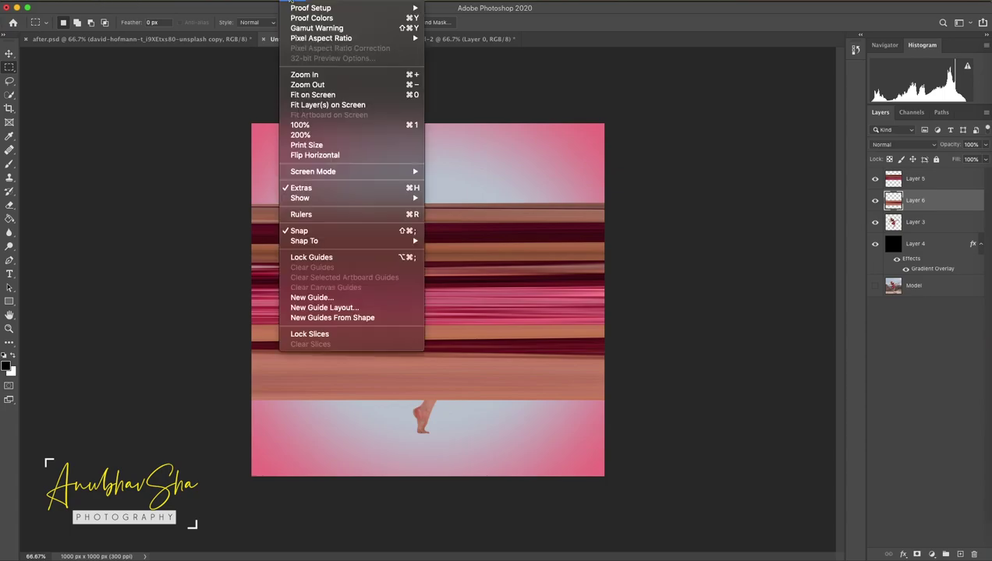
{"action": "left_click", "coordinate": [316, 231]}
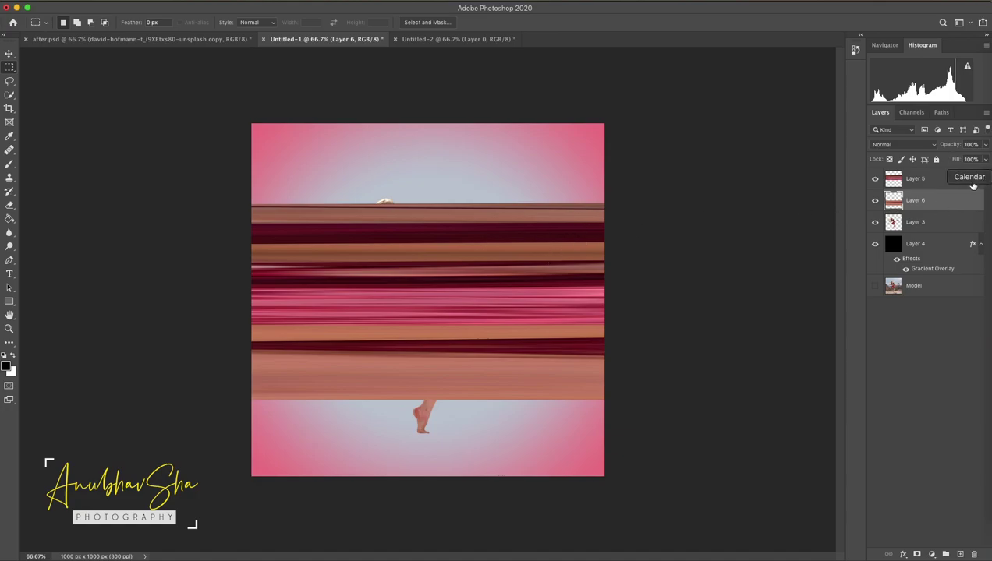
{"action": "left_click", "coordinate": [940, 181], "text": "shift"}
{"action": "key", "text": "ctrl+e"}
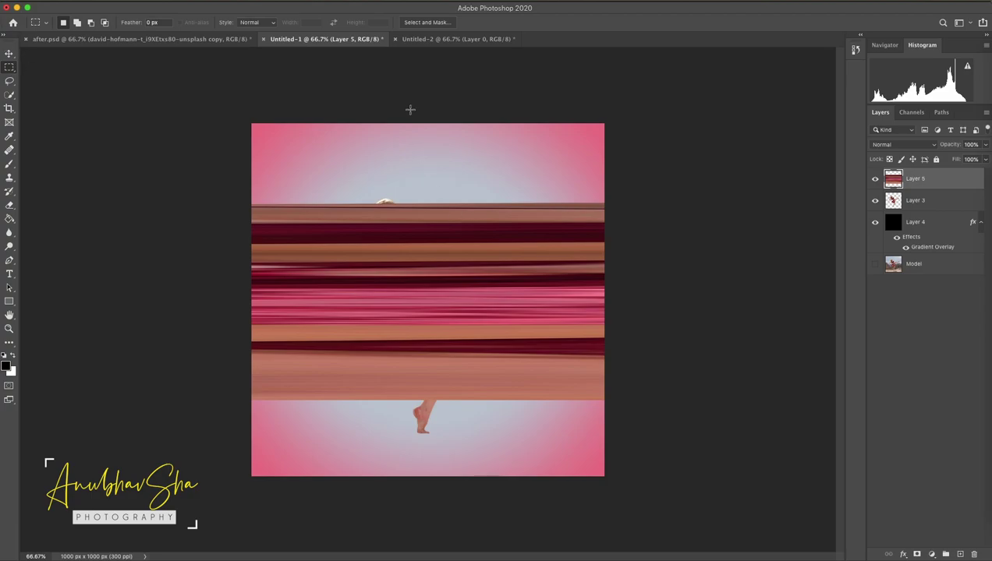
Step: Move the stripe band to the canvas top and apply Polar Coordinates, Rectangular to Polar
{"action": "left_click", "coordinate": [10, 53]}
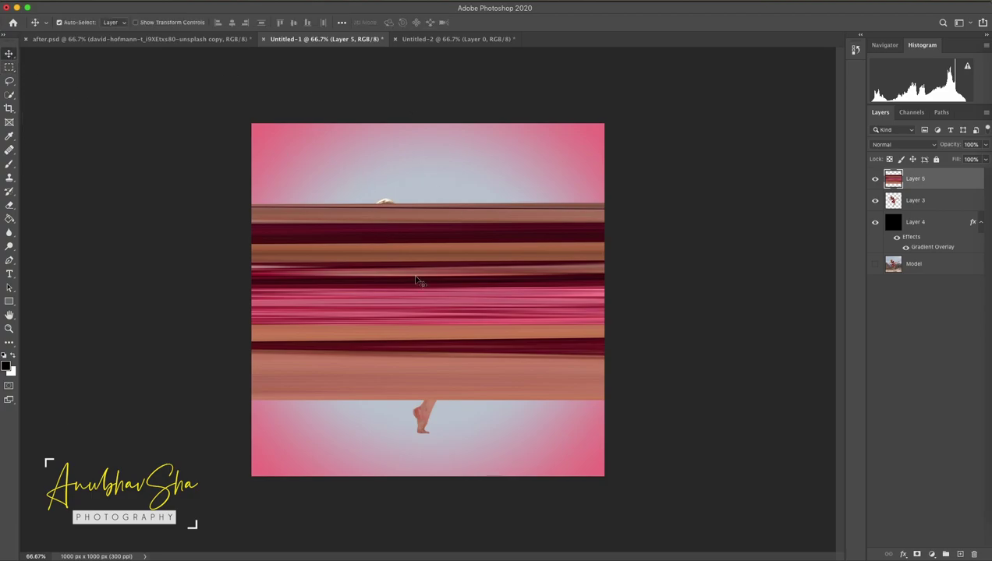
{"action": "left_click_drag", "start_coordinate": [415, 279], "coordinate": [409, 198]}
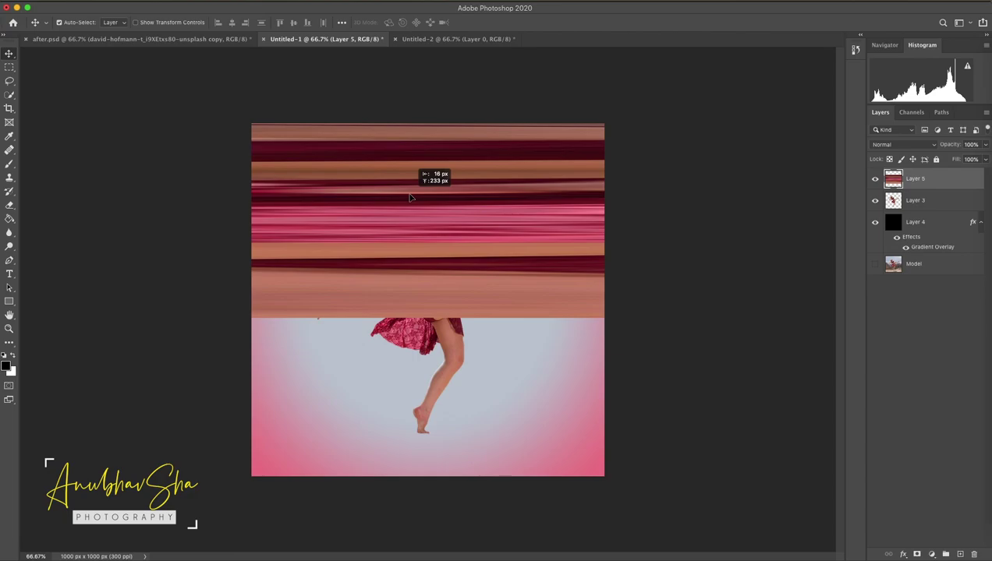
{"action": "left_click_drag", "start_coordinate": [410, 197], "coordinate": [413, 202]}
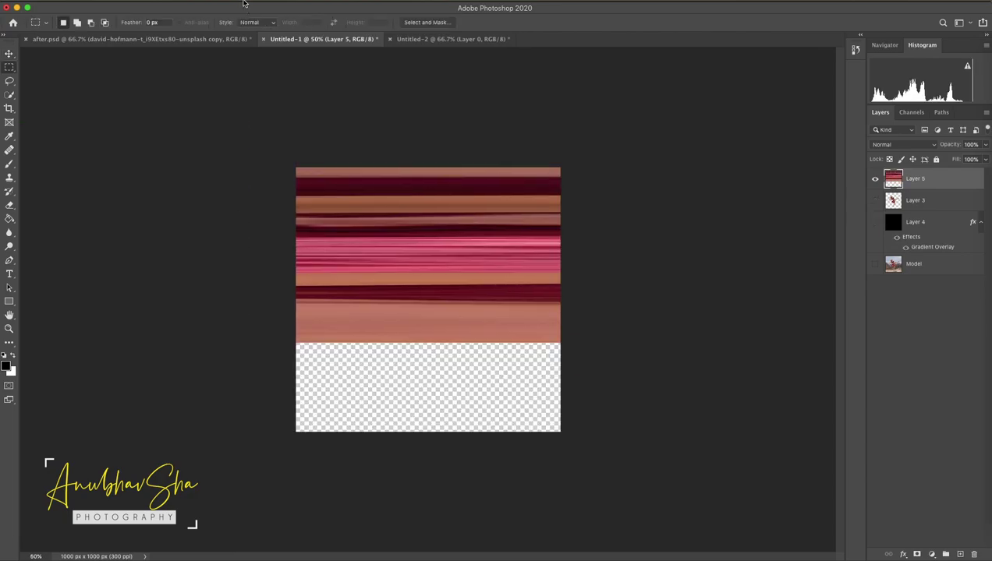
{"action": "left_click", "coordinate": [244, 2]}
{"action": "mouse_move", "coordinate": [254, 151]}
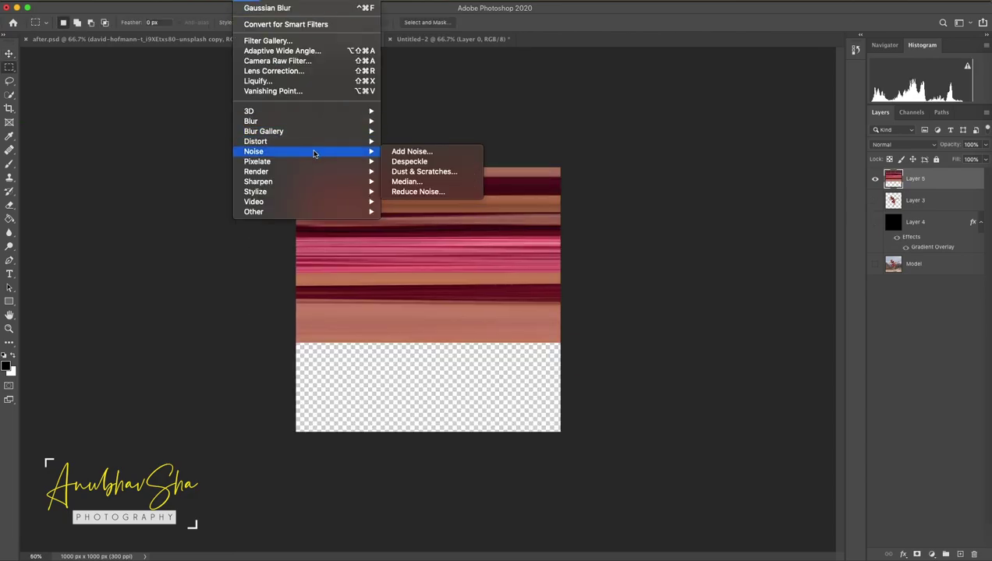
{"action": "left_click", "coordinate": [430, 162]}
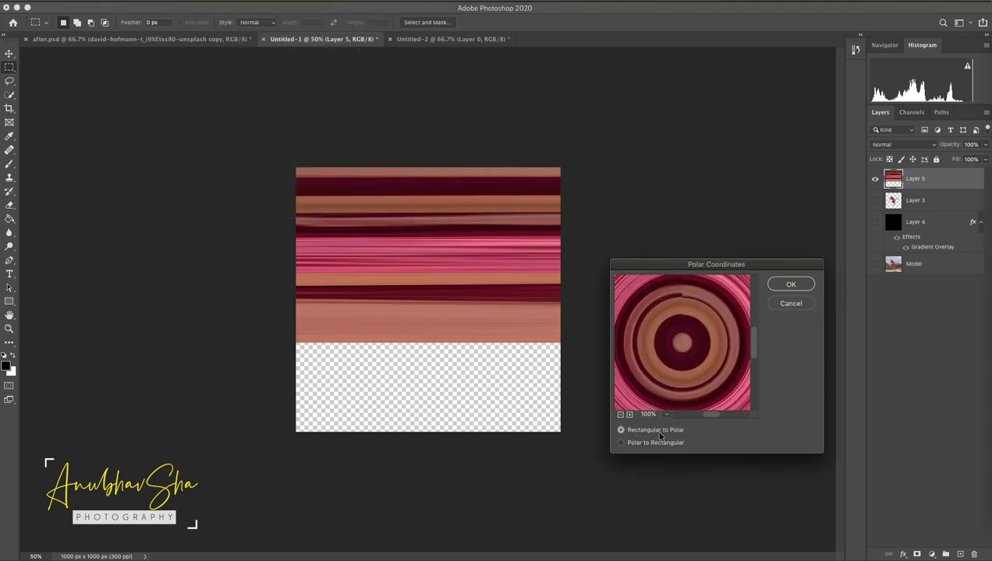
{"action": "left_click", "coordinate": [790, 284]}
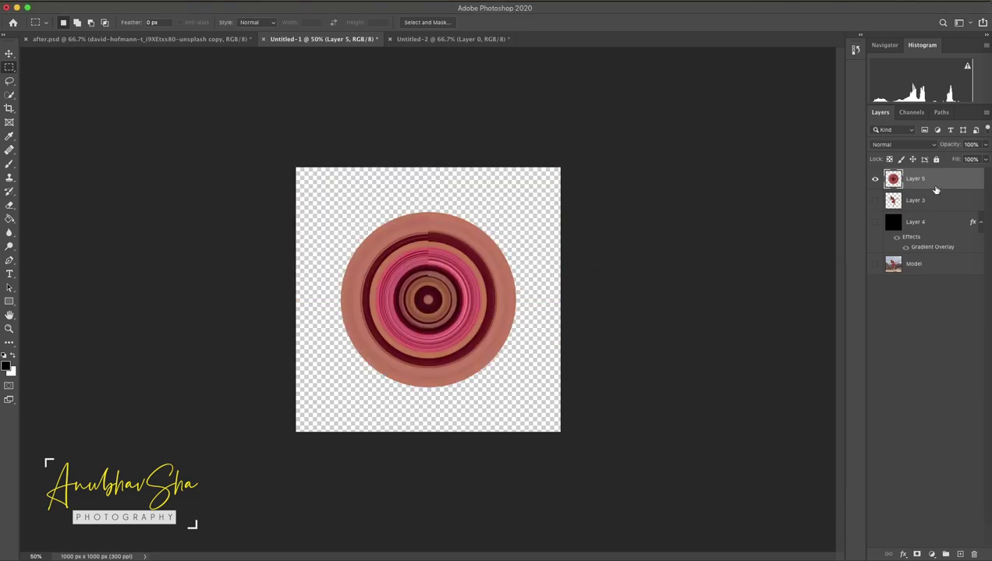
Step: Show the dancer and gradient layers and move the ring layer beneath the dancer
{"action": "left_click", "coordinate": [875, 200]}
{"action": "left_click", "coordinate": [875, 222]}
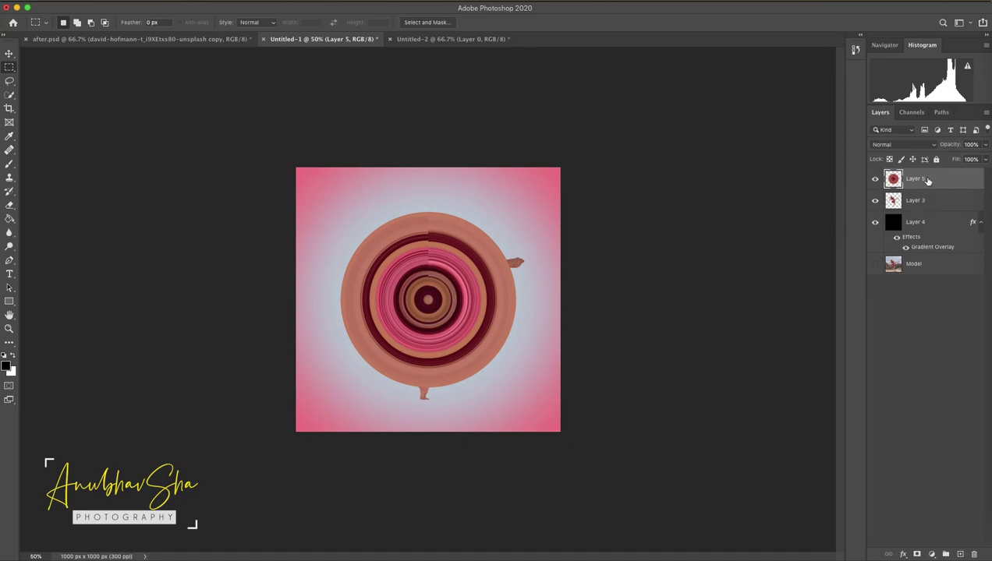
{"action": "left_click_drag", "start_coordinate": [936, 182], "coordinate": [934, 211]}
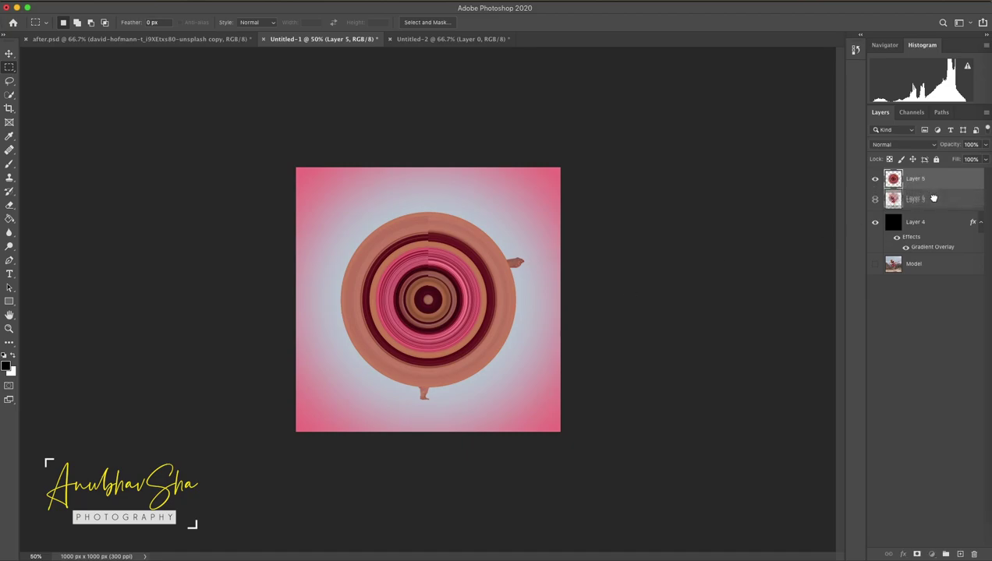
{"action": "key", "text": "ctrl+plus"}
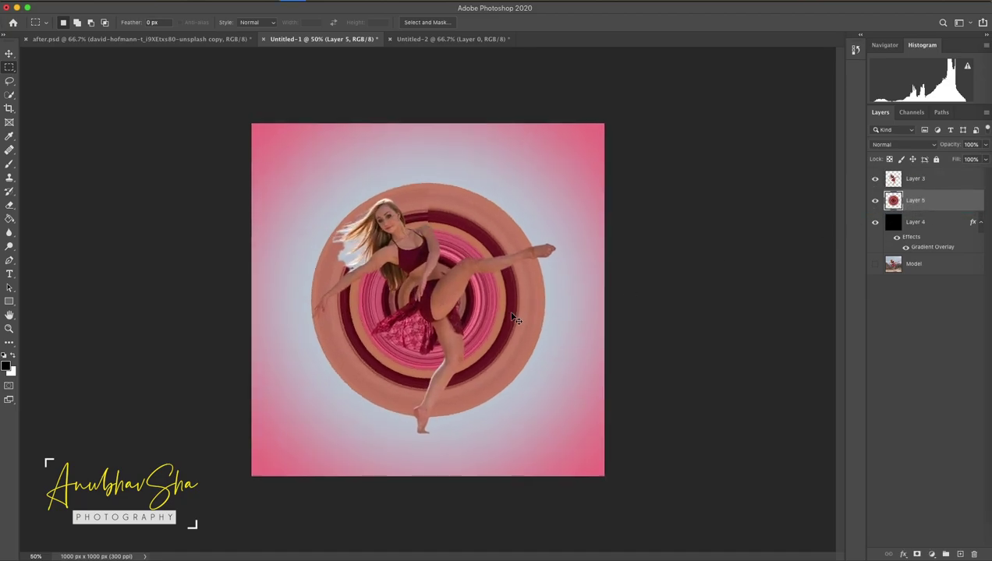
{"action": "key", "text": "ctrl+plus"}
Step: Rotate the ring layer to about -26° and enlarge it to roughly 104%, centred behind the dancer
{"action": "left_click", "coordinate": [875, 179]}
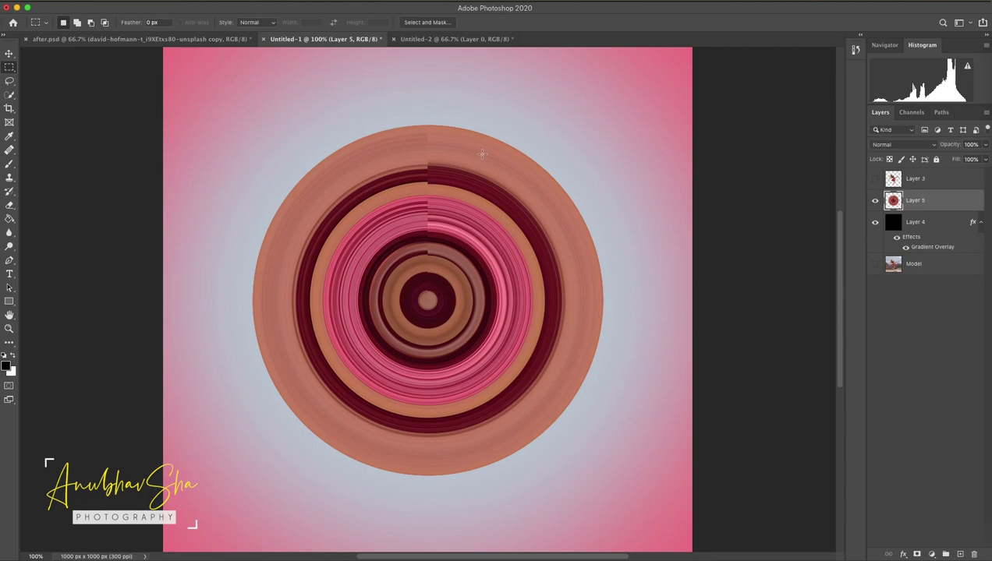
{"action": "left_click", "coordinate": [875, 181]}
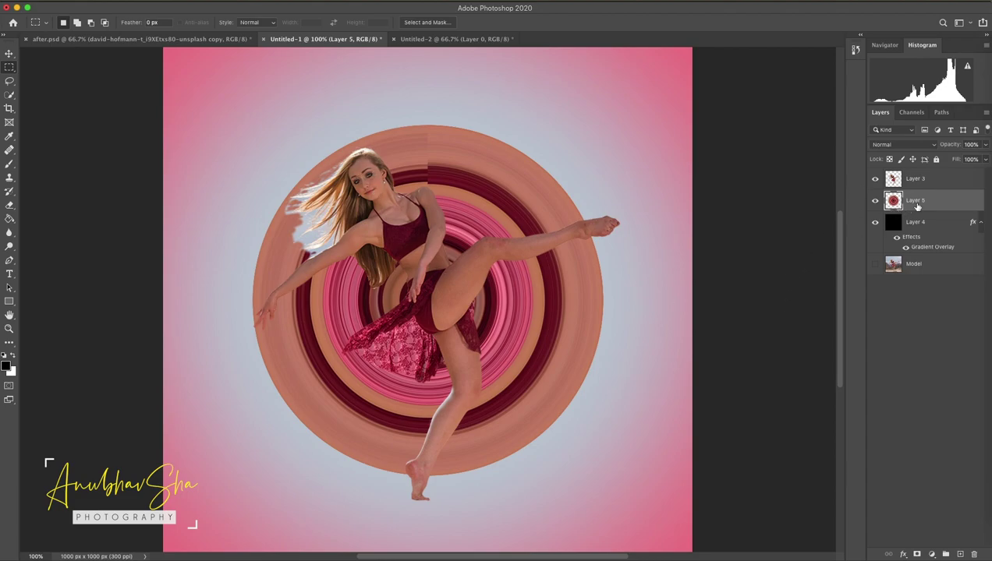
{"action": "key", "text": "ctrl+t"}
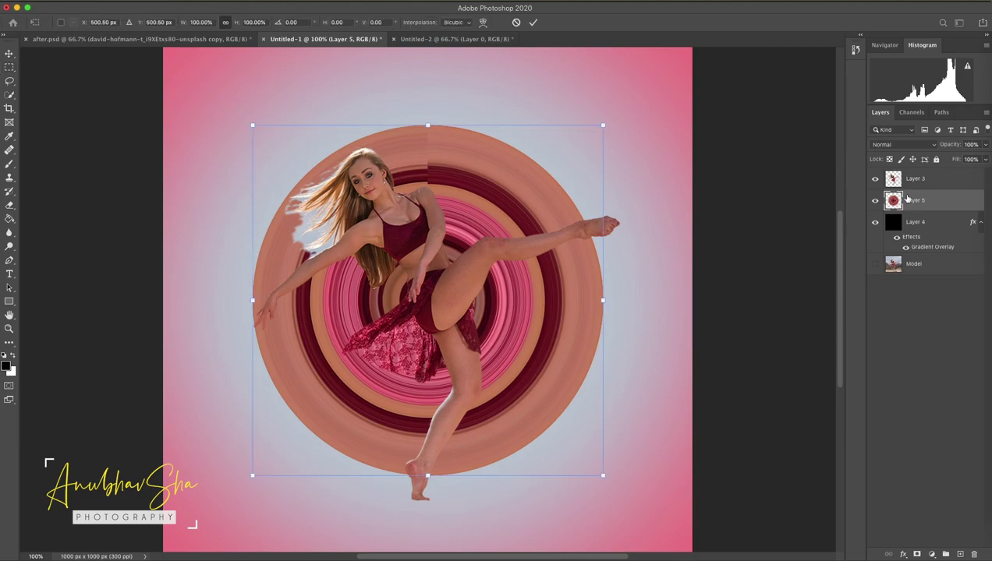
{"action": "left_click_drag", "start_coordinate": [628, 96], "coordinate": [493, 90]}
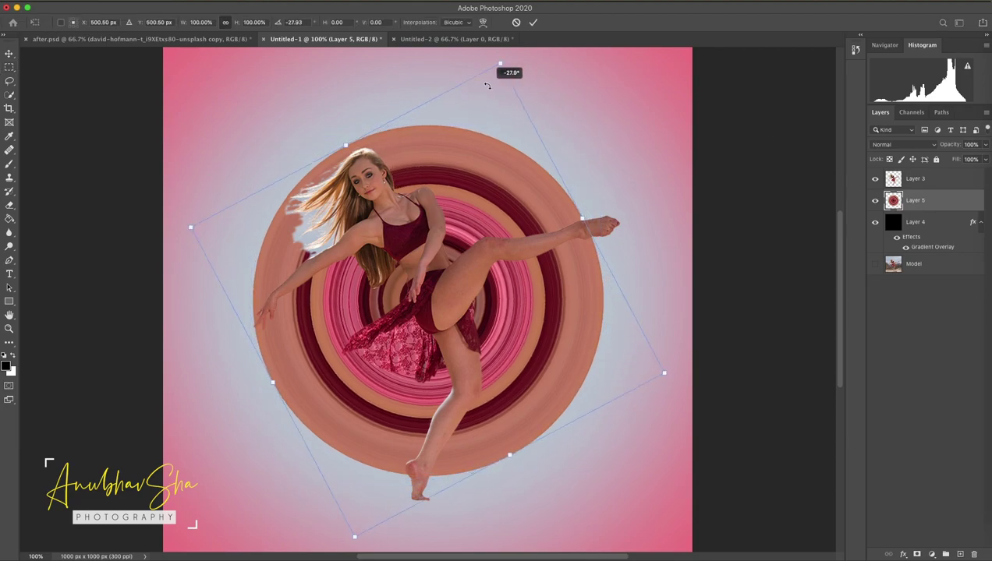
{"action": "left_click_drag", "start_coordinate": [493, 90], "coordinate": [500, 84]}
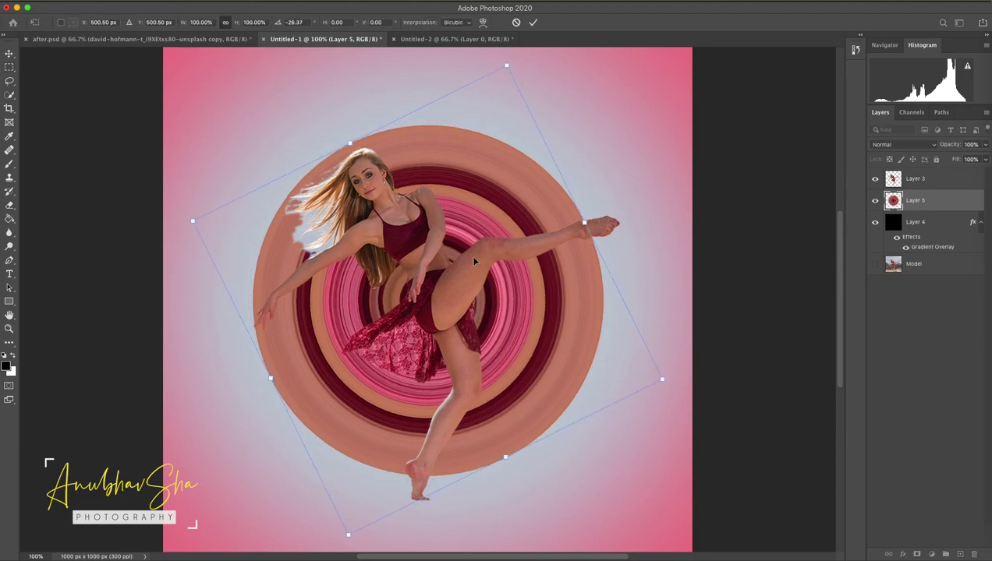
{"action": "left_click_drag", "start_coordinate": [545, 322], "coordinate": [547, 321]}
{"action": "left_click_drag", "start_coordinate": [660, 378], "coordinate": [675, 384]}
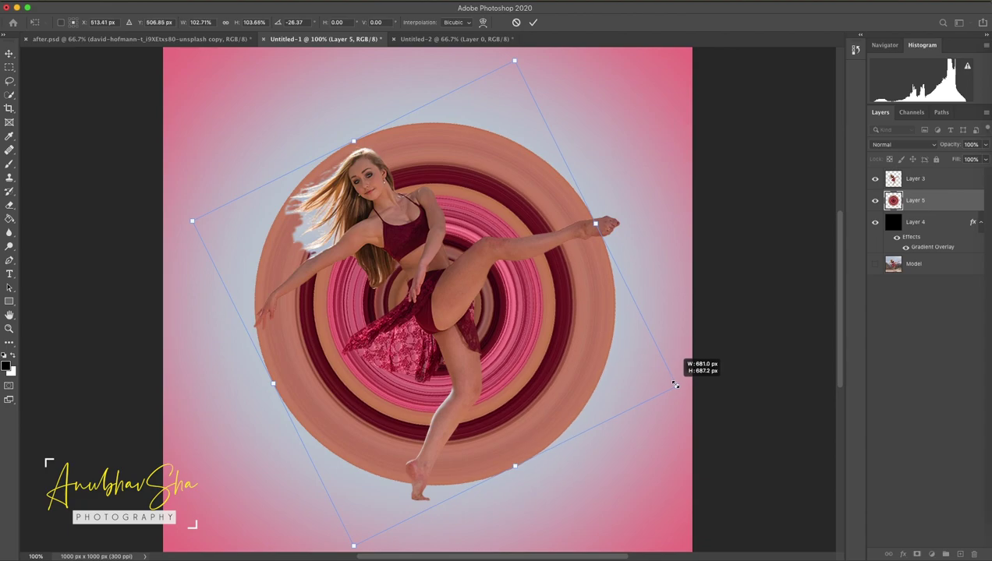
{"action": "left_click_drag", "start_coordinate": [674, 384], "coordinate": [678, 386]}
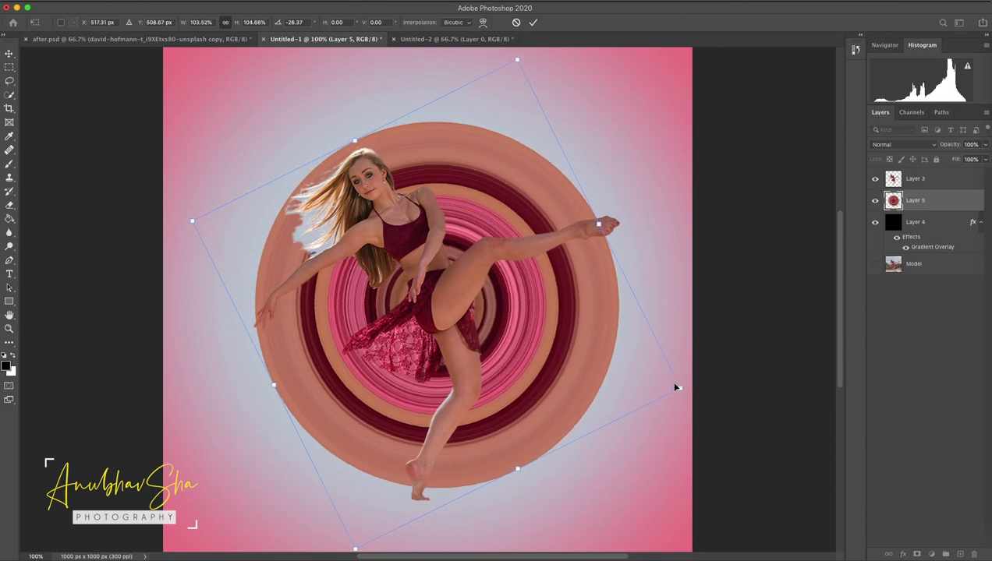
{"action": "key", "text": "Return"}
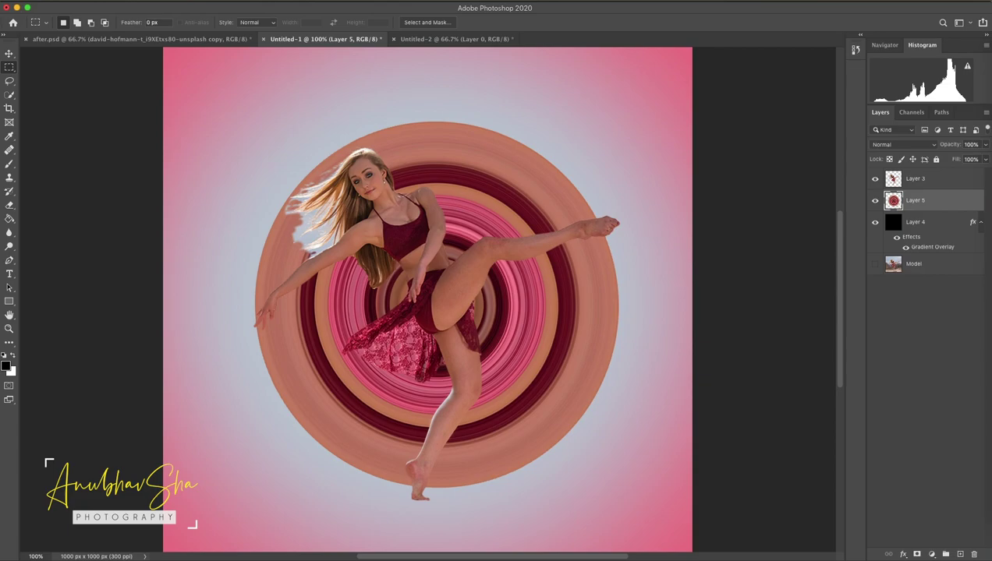
Step: Add a layer mask to the ring layer and paint black over its upper arc
{"action": "left_click", "coordinate": [917, 554]}
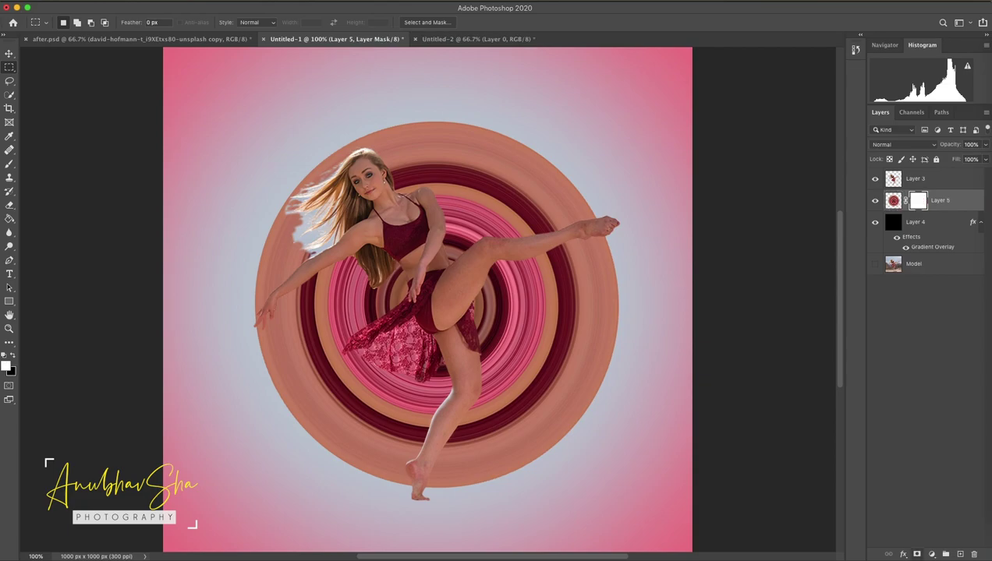
{"action": "key", "text": "b"}
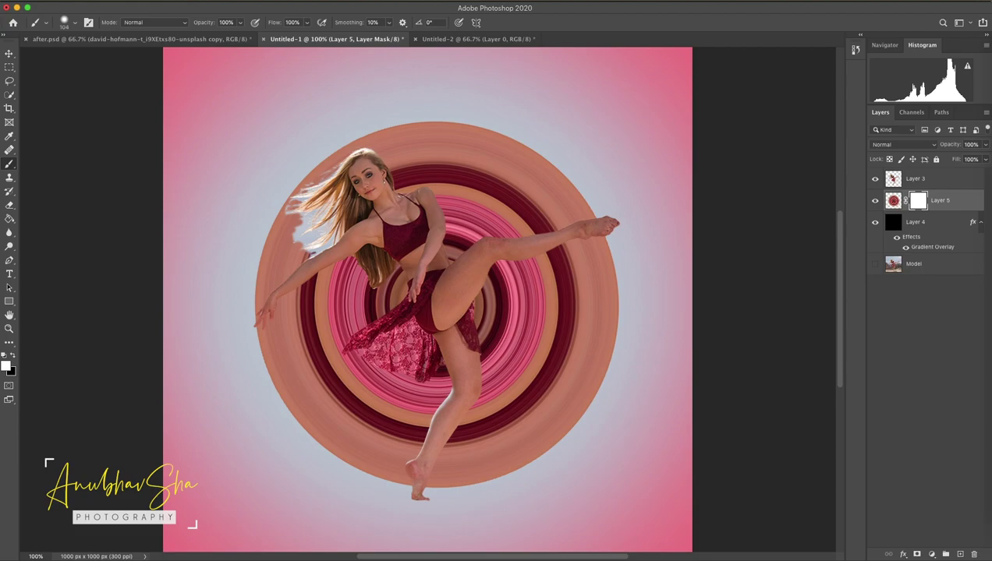
{"action": "key", "text": "x"}
{"action": "left_click_drag", "start_coordinate": [515, 164], "coordinate": [493, 164]}
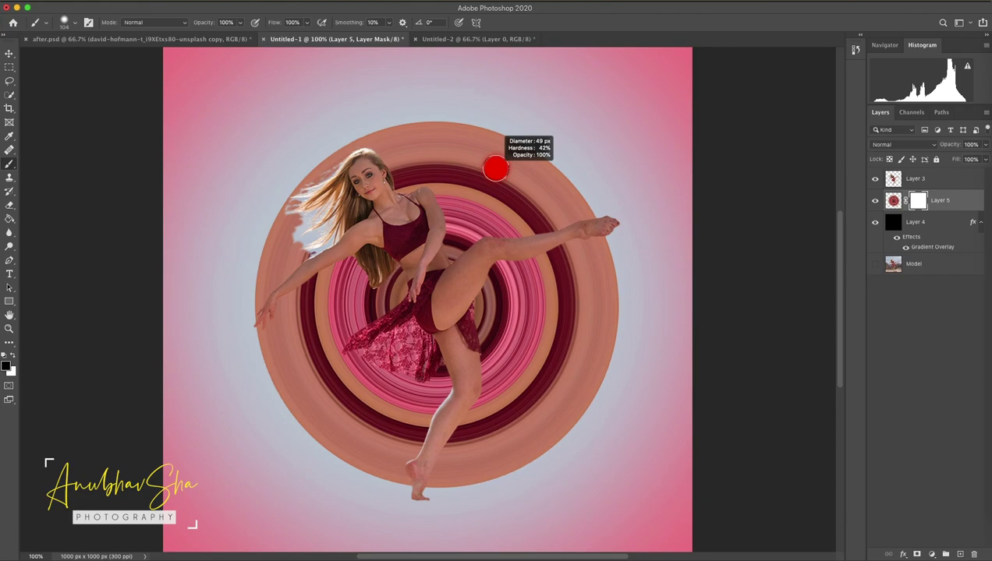
{"action": "mouse_move", "coordinate": [452, 206]}
{"action": "left_mouse_down"}
{"action": "mouse_move", "coordinate": [466, 206]}
{"action": "mouse_move", "coordinate": [450, 258]}
{"action": "left_mouse_up"}
{"action": "mouse_move", "coordinate": [487, 222]}
{"action": "left_mouse_down"}
{"action": "mouse_move", "coordinate": [503, 230]}
{"action": "mouse_move", "coordinate": [587, 209]}
{"action": "mouse_move", "coordinate": [491, 214]}
{"action": "mouse_move", "coordinate": [573, 192]}
{"action": "mouse_move", "coordinate": [480, 197]}
{"action": "mouse_move", "coordinate": [557, 173]}
{"action": "mouse_move", "coordinate": [398, 183]}
{"action": "mouse_move", "coordinate": [538, 156]}
{"action": "left_mouse_up"}
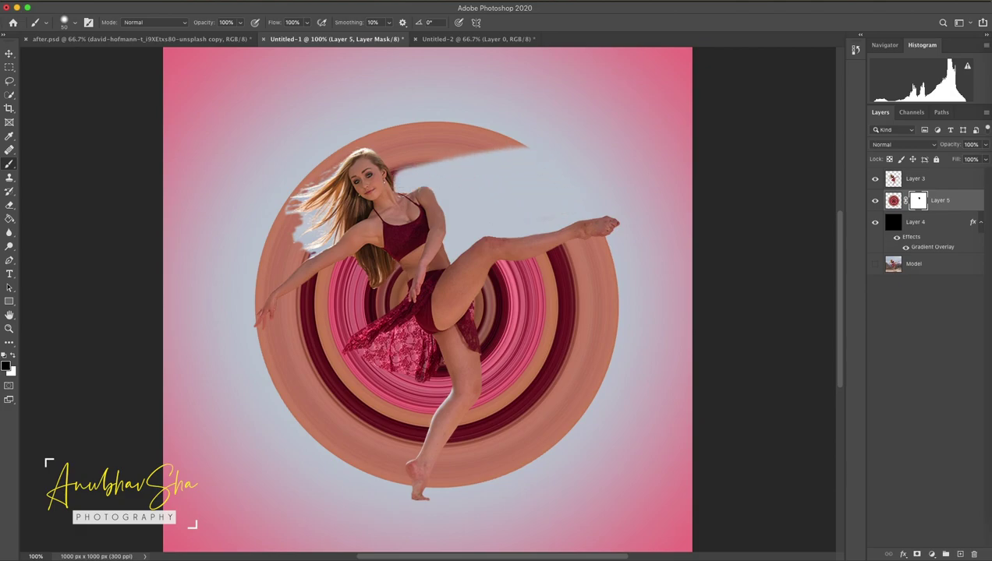
{"action": "left_click_drag", "start_coordinate": [293, 205], "coordinate": [441, 160]}
Step: At 200% zoom, hide the remaining upper ring edges near the shoulders and forearm
{"action": "left_click_drag", "start_coordinate": [312, 183], "coordinate": [429, 156]}
{"action": "mouse_move", "coordinate": [483, 141]}
{"action": "left_mouse_down"}
{"action": "mouse_move", "coordinate": [312, 167]}
{"action": "mouse_move", "coordinate": [522, 139]}
{"action": "mouse_move", "coordinate": [507, 140]}
{"action": "left_mouse_up"}
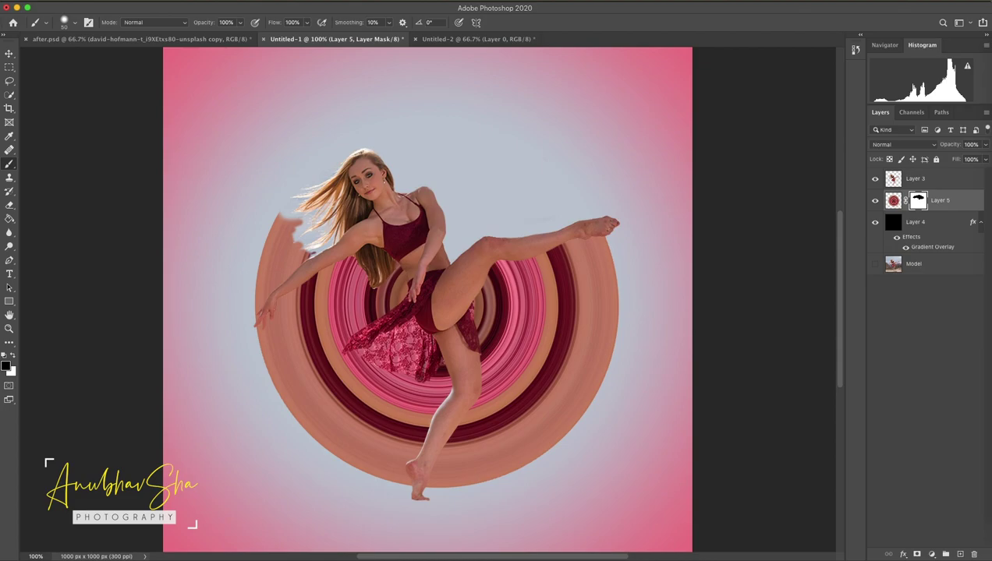
{"action": "left_click_drag", "start_coordinate": [304, 248], "coordinate": [263, 257]}
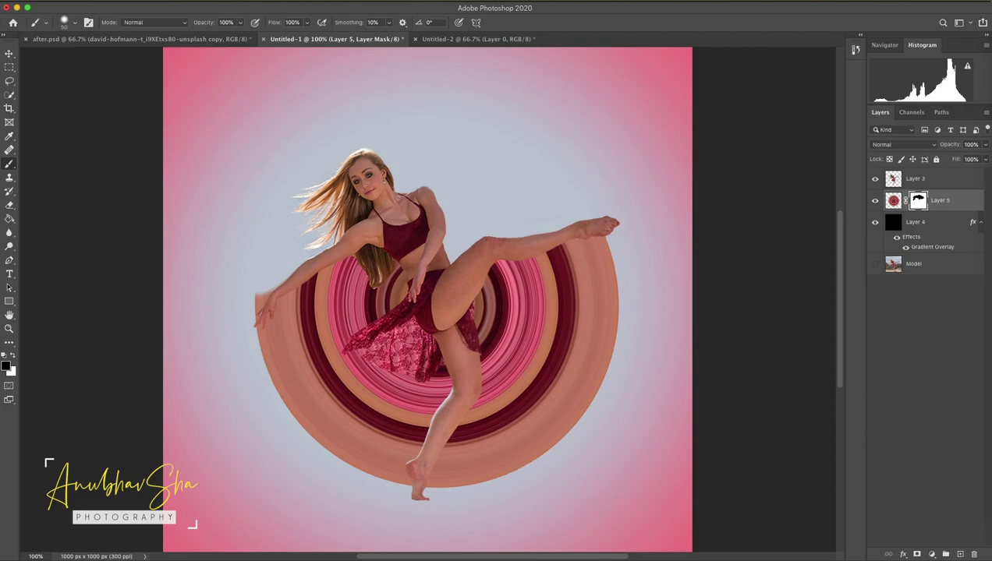
{"action": "key", "text": "ctrl+plus"}
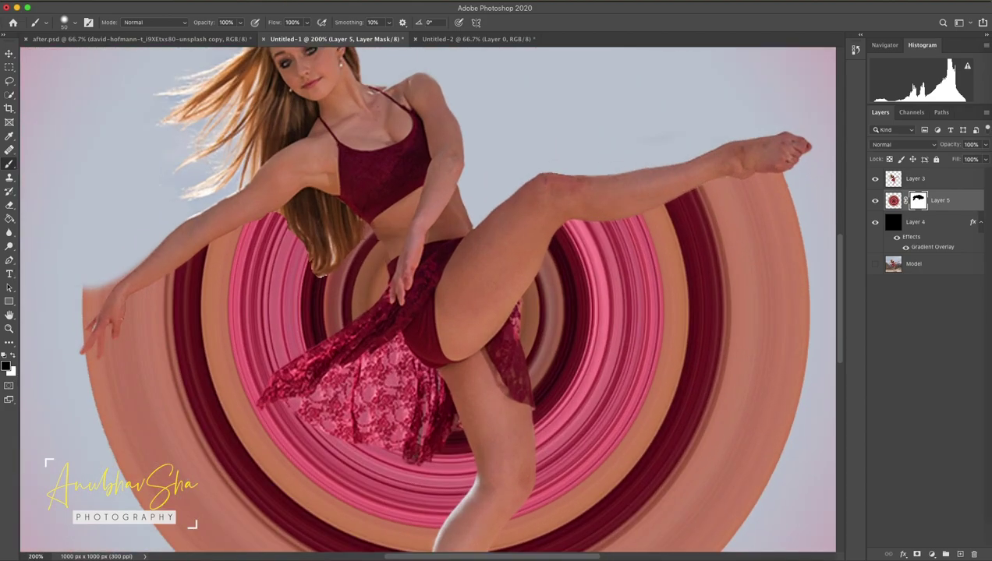
{"action": "left_click_drag", "start_coordinate": [108, 290], "coordinate": [143, 259]}
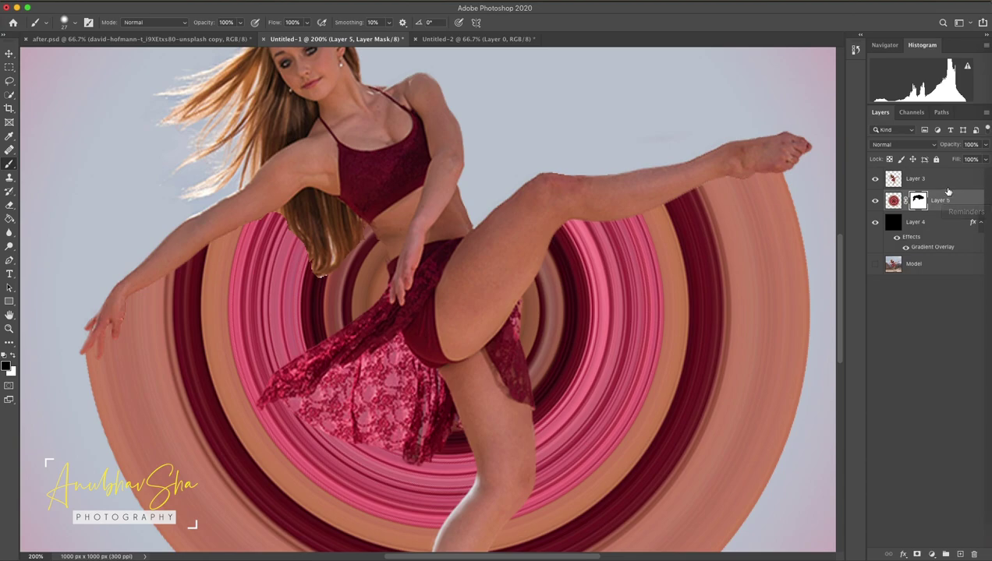
{"action": "left_click", "coordinate": [935, 184]}
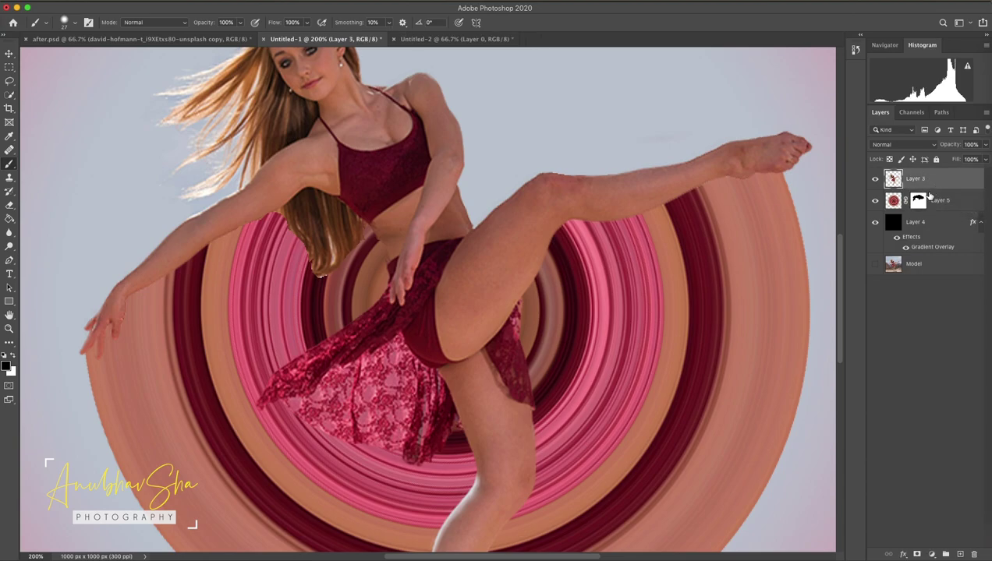
Step: Add a layer mask to dancer Layer 3 and set the brush size to 28
{"action": "left_click", "coordinate": [918, 554]}
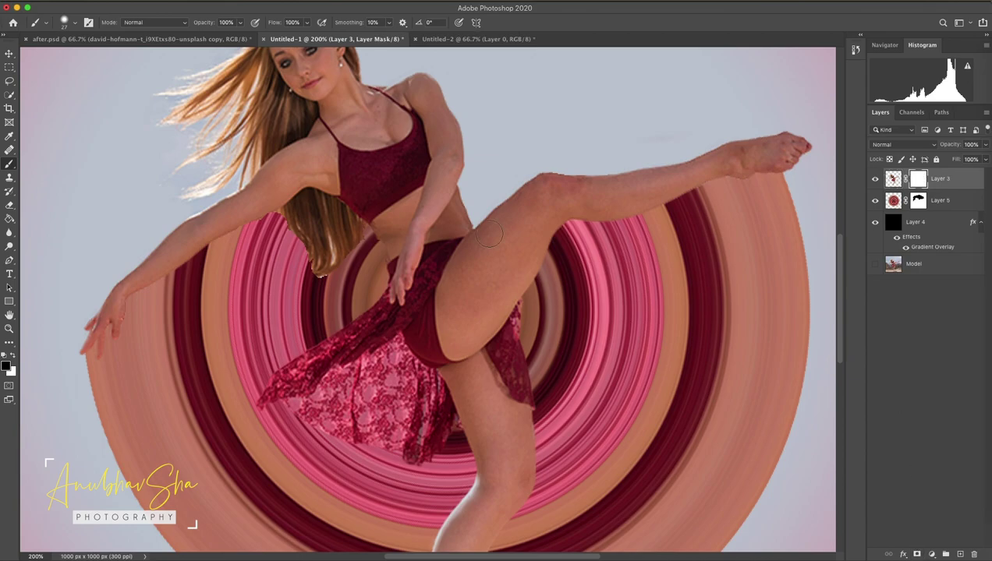
{"action": "left_click_drag", "start_coordinate": [398, 318], "coordinate": [401, 164]}
{"action": "key", "text": "ctrl+0"}
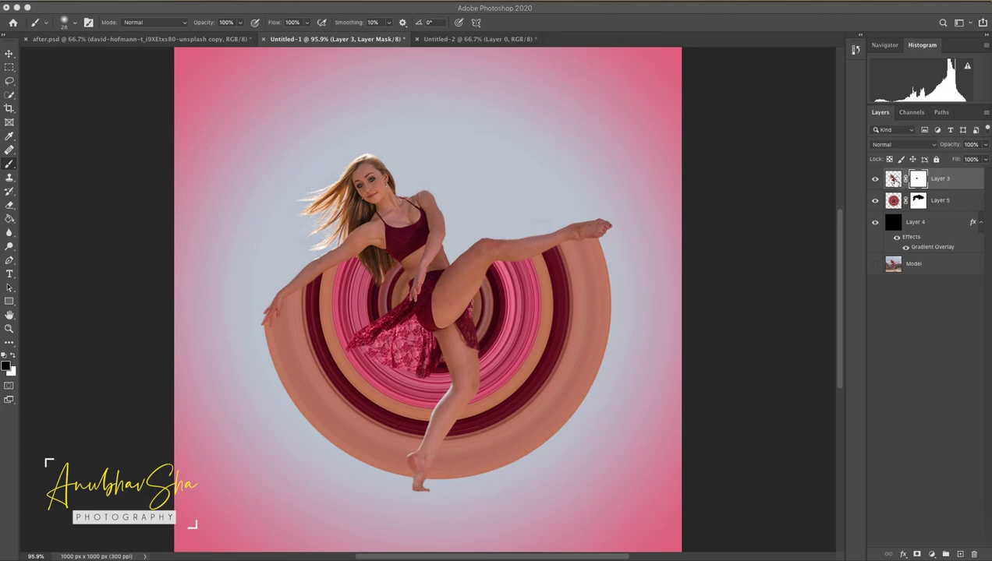
{"action": "left_click", "coordinate": [893, 180]}
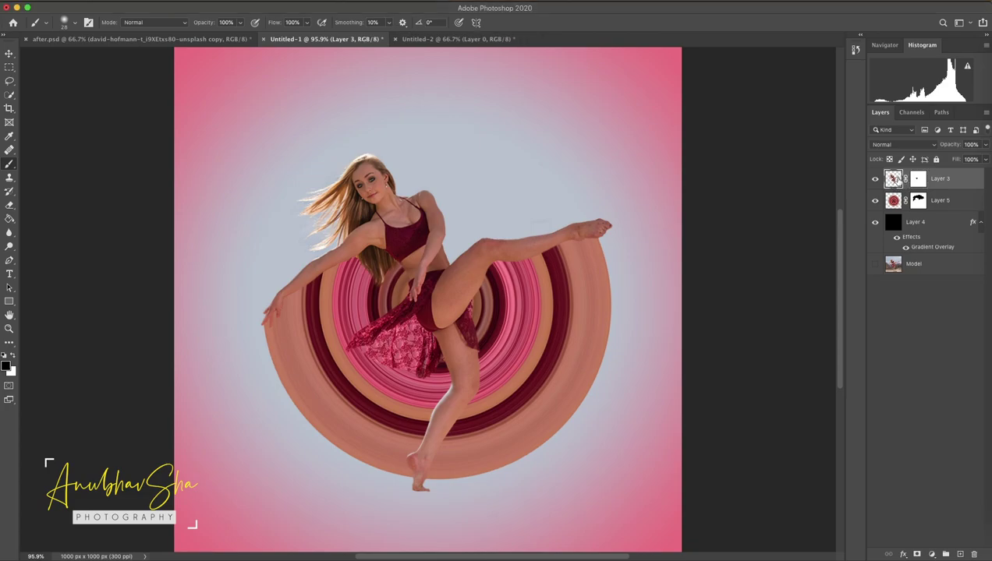
Step: Add a Drop Shadow layer style to the dancer with Linear Burn blend mode
{"action": "double_click", "coordinate": [974, 182]}
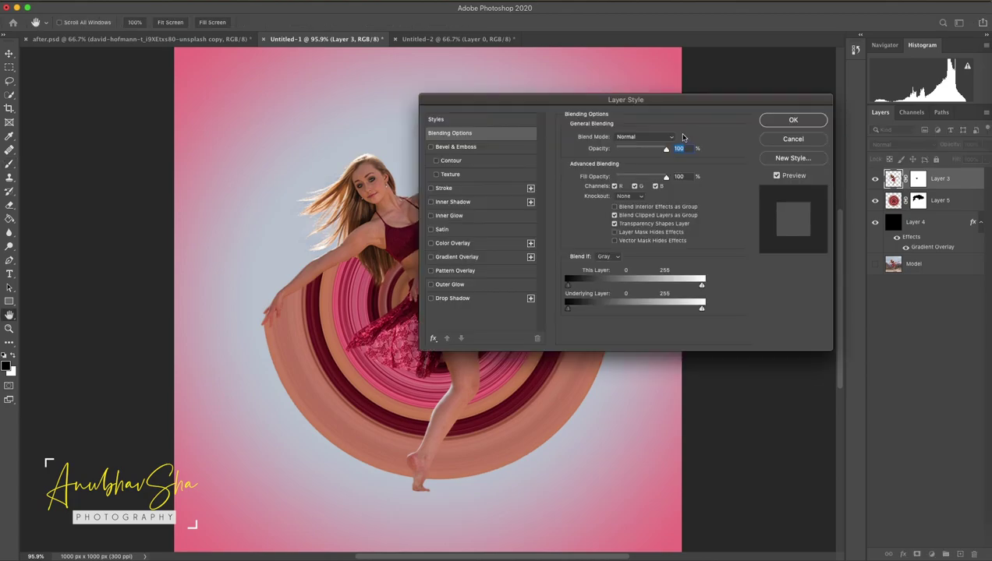
{"action": "left_click", "coordinate": [448, 300]}
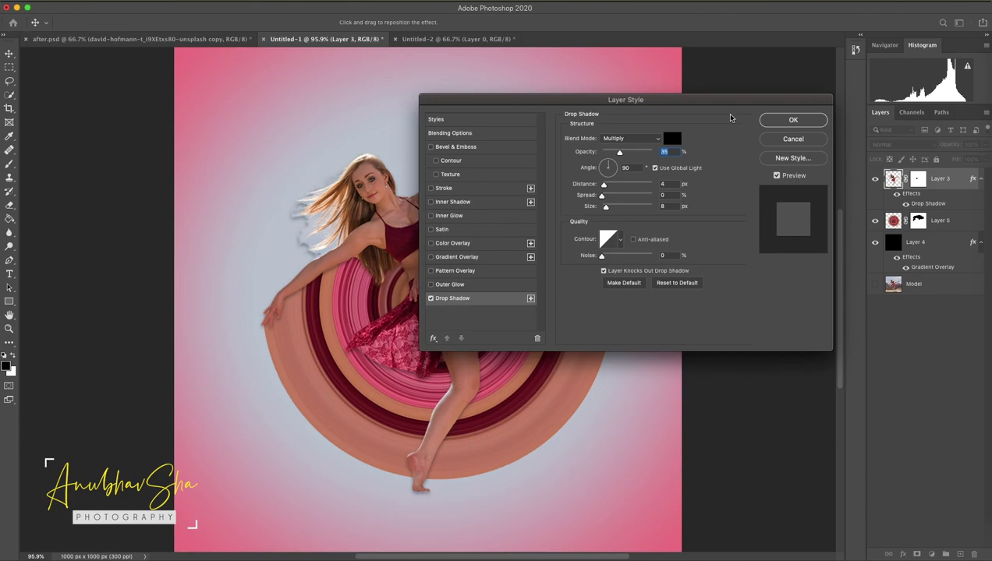
{"action": "left_click_drag", "start_coordinate": [719, 104], "coordinate": [916, 204]}
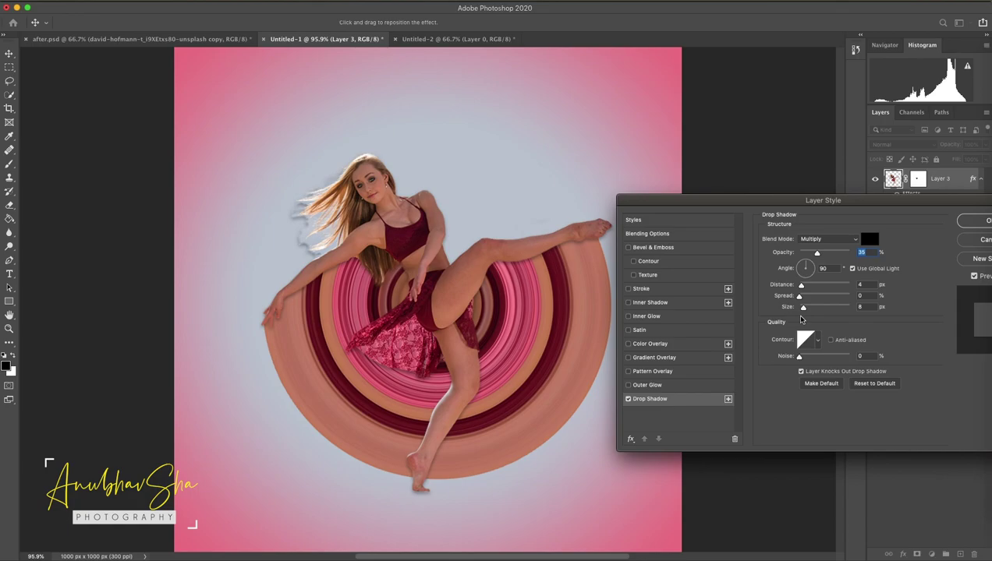
{"action": "left_click_drag", "start_coordinate": [858, 200], "coordinate": [858, 95]}
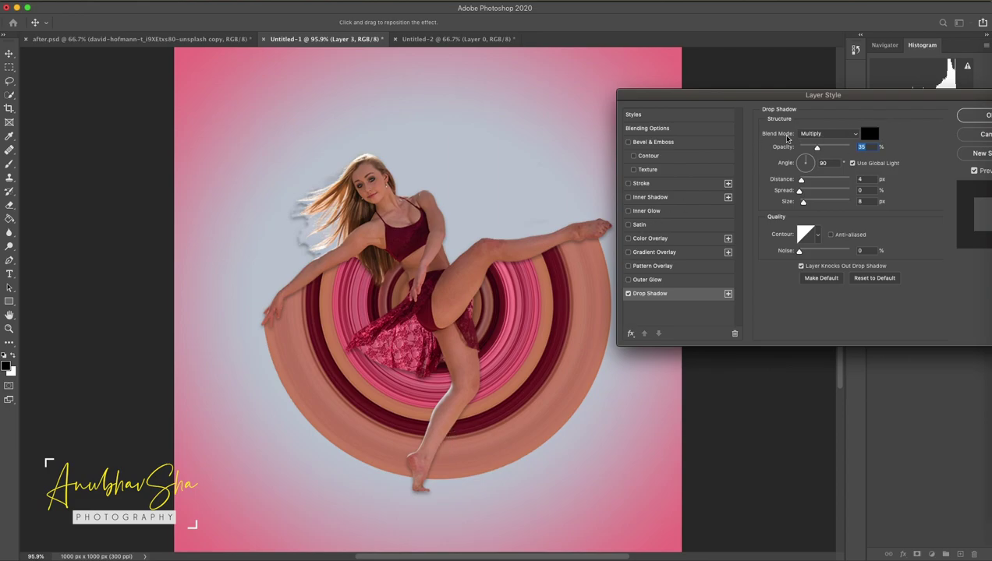
{"action": "left_click", "coordinate": [826, 134]}
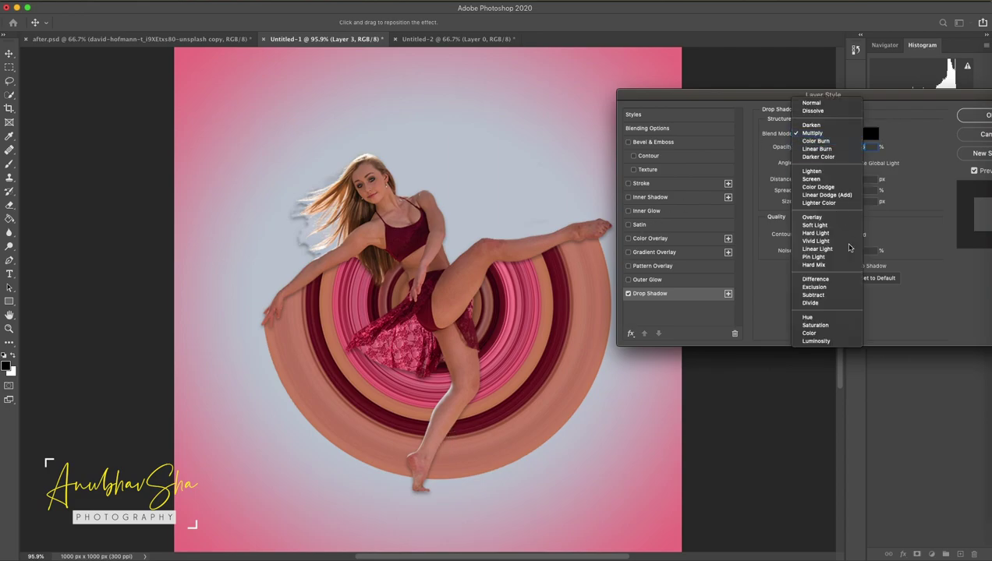
{"action": "left_click", "coordinate": [842, 149]}
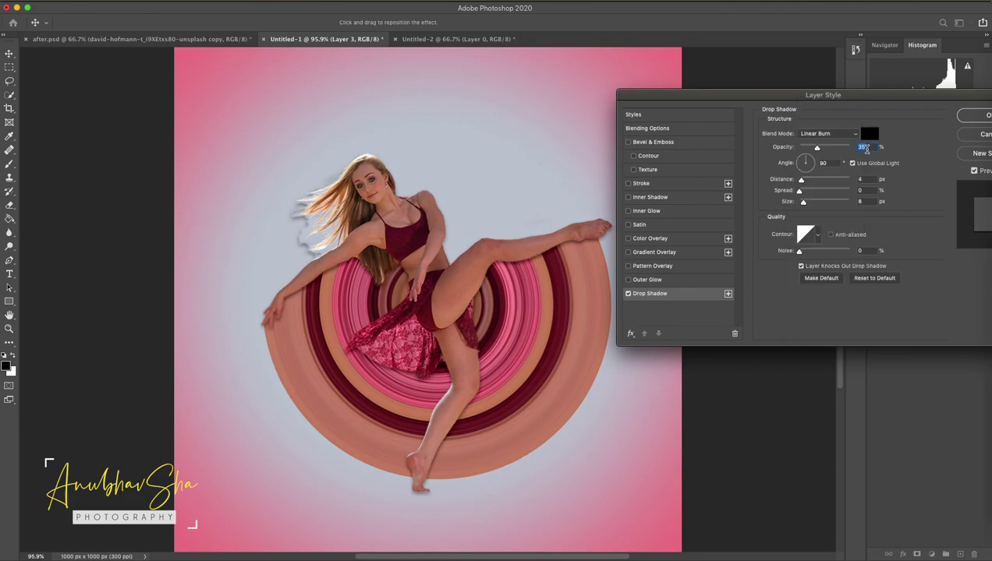
Step: Set the shadow to 20% opacity, 50° angle, 40 px distance, 20 px size, and apply it
{"action": "type", "text": "20"}
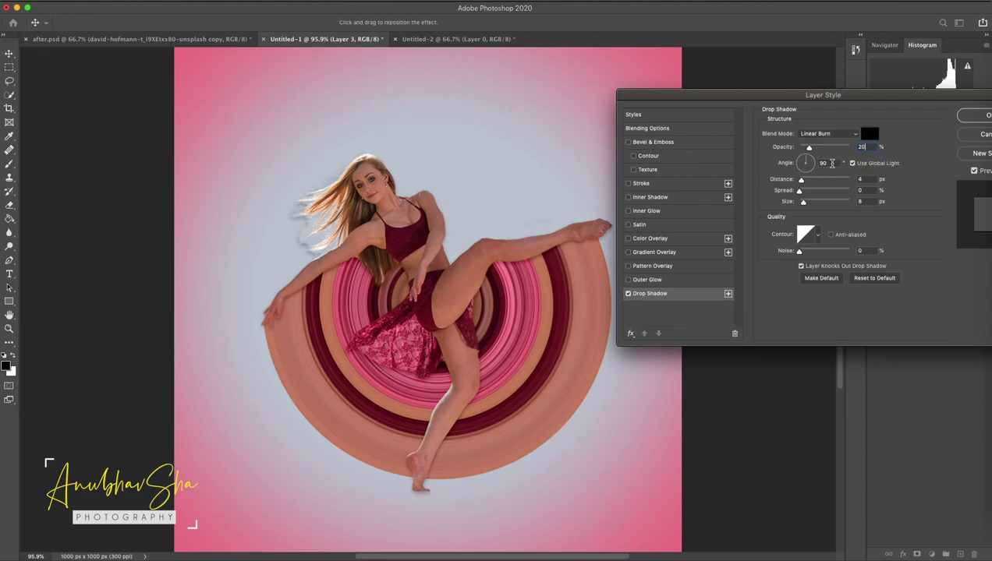
{"action": "left_click", "coordinate": [823, 163]}
{"action": "type", "text": "50"}
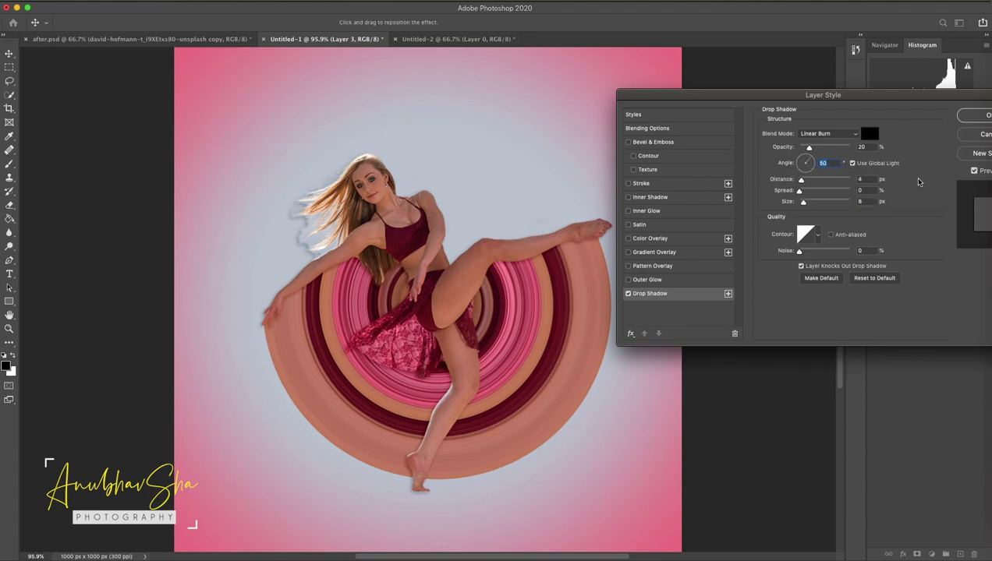
{"action": "left_click", "coordinate": [860, 180]}
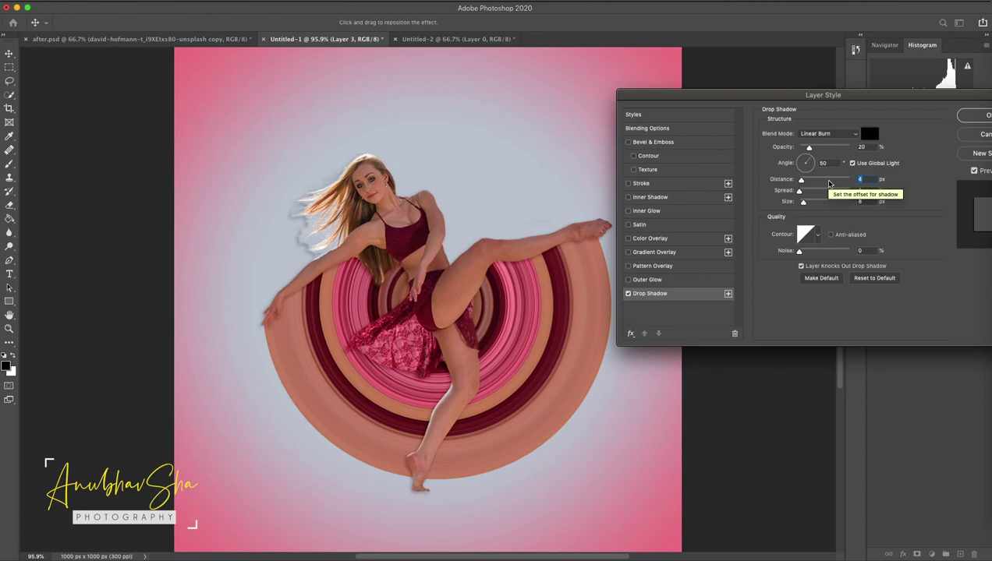
{"action": "type", "text": "40"}
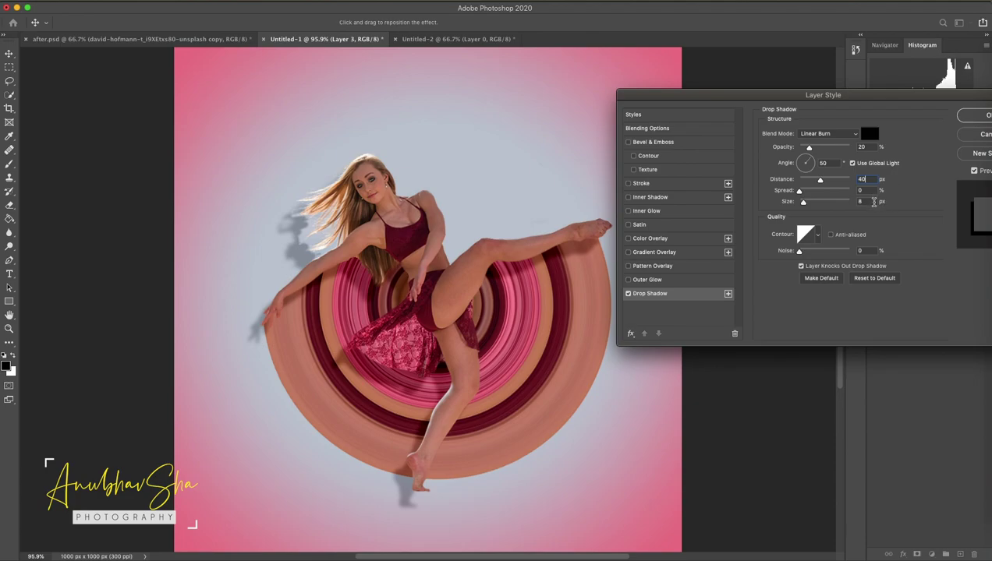
{"action": "left_click", "coordinate": [860, 201]}
{"action": "type", "text": "20"}
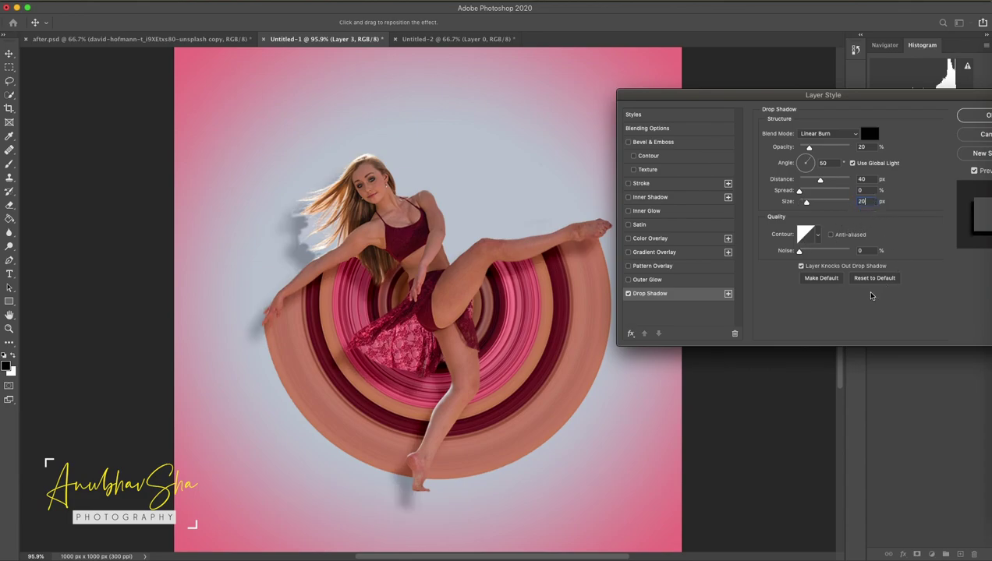
{"action": "left_click_drag", "start_coordinate": [865, 95], "coordinate": [826, 105]}
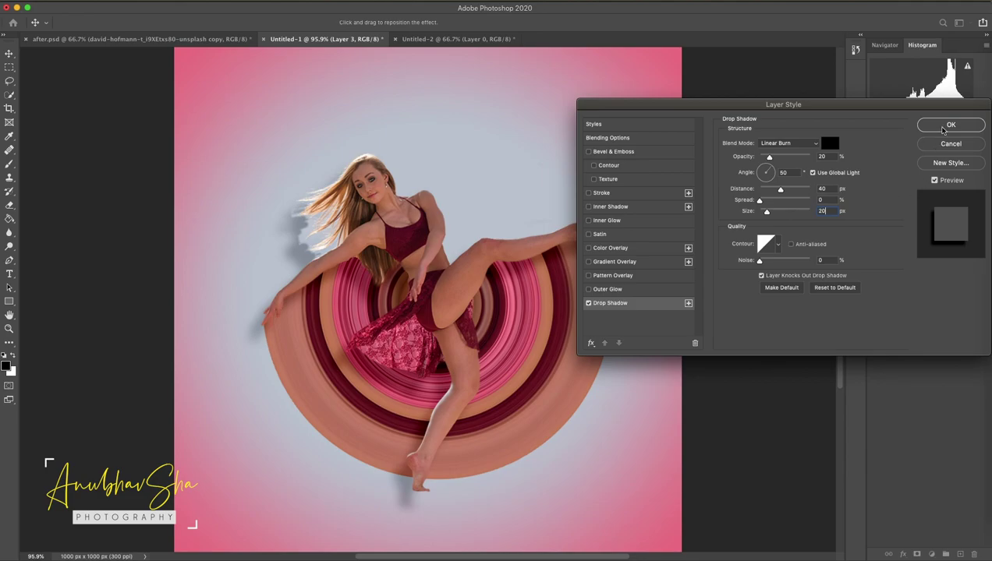
{"action": "left_click", "coordinate": [941, 127]}
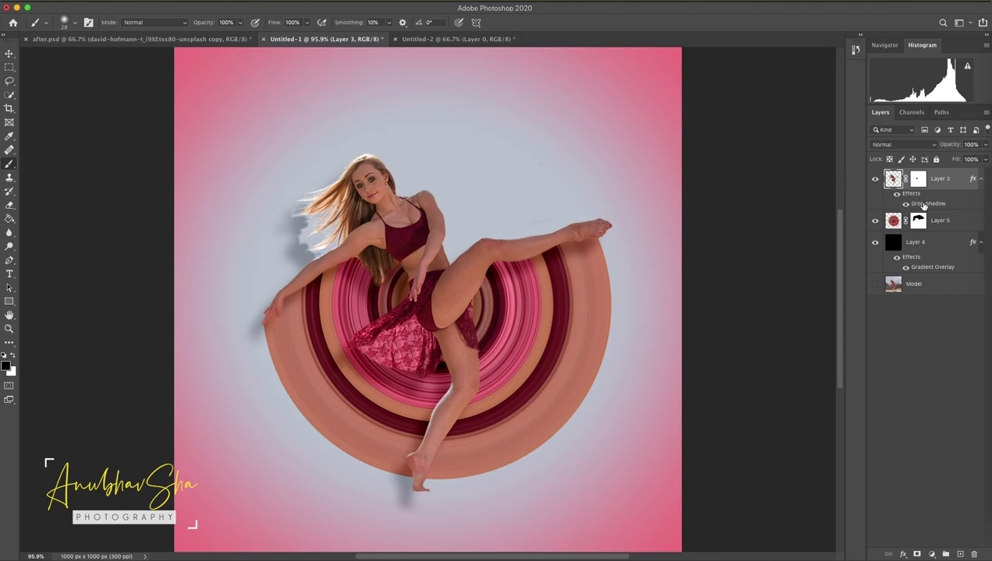
Step: Separate Layer 3's drop shadow onto its own layer and add a mask to it
{"action": "right_click", "coordinate": [923, 204]}
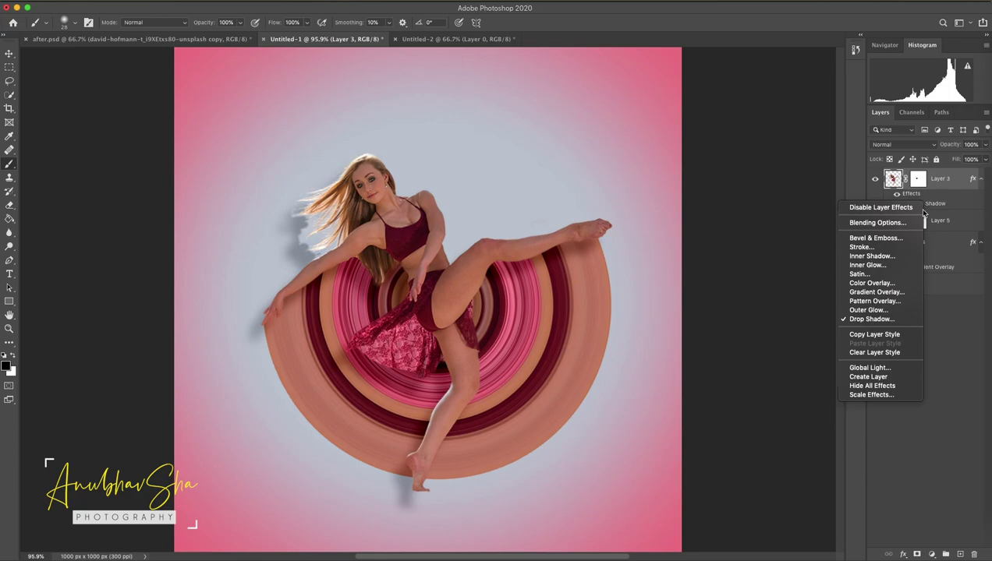
{"action": "left_click", "coordinate": [868, 377]}
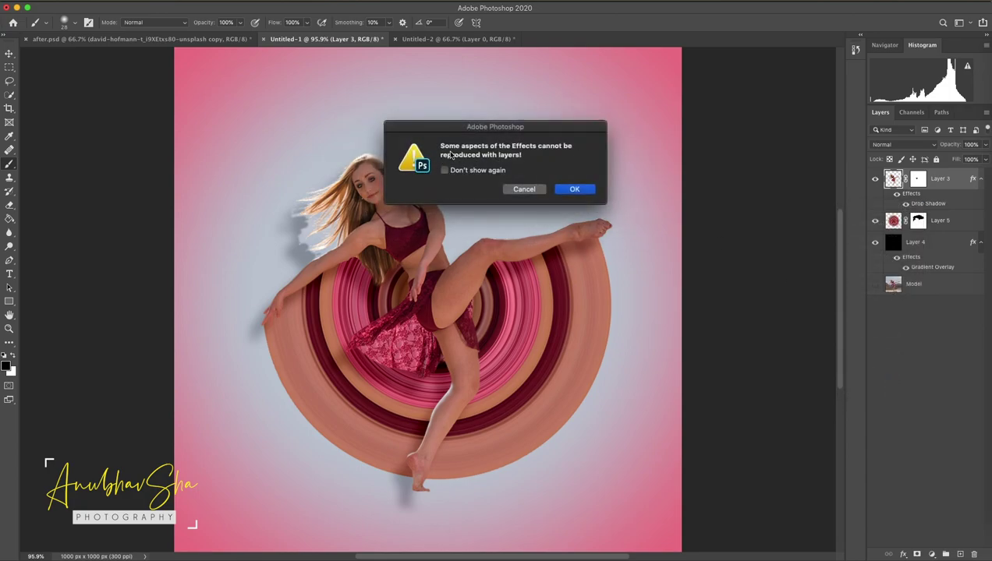
{"action": "key", "text": "Return"}
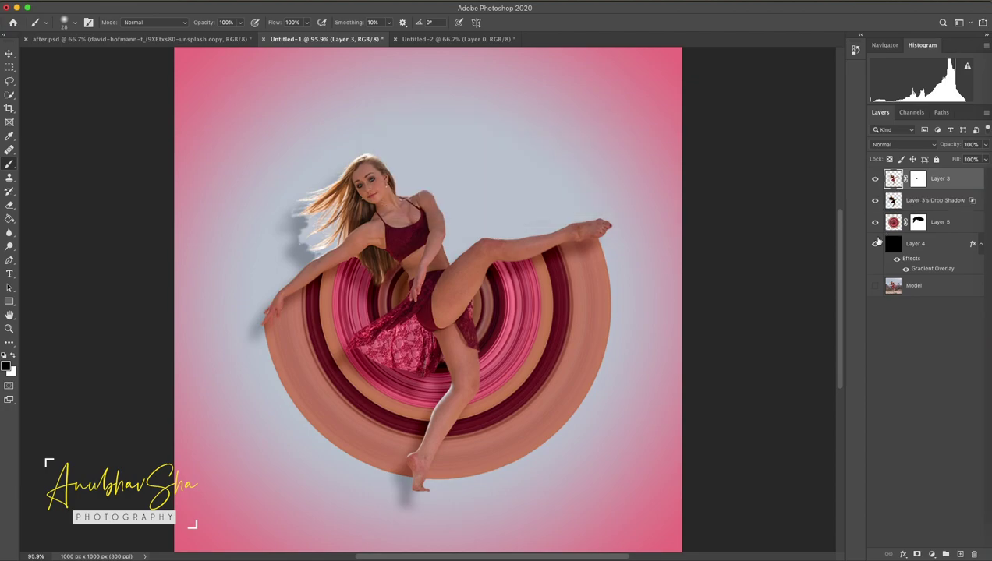
{"action": "left_click", "coordinate": [875, 178]}
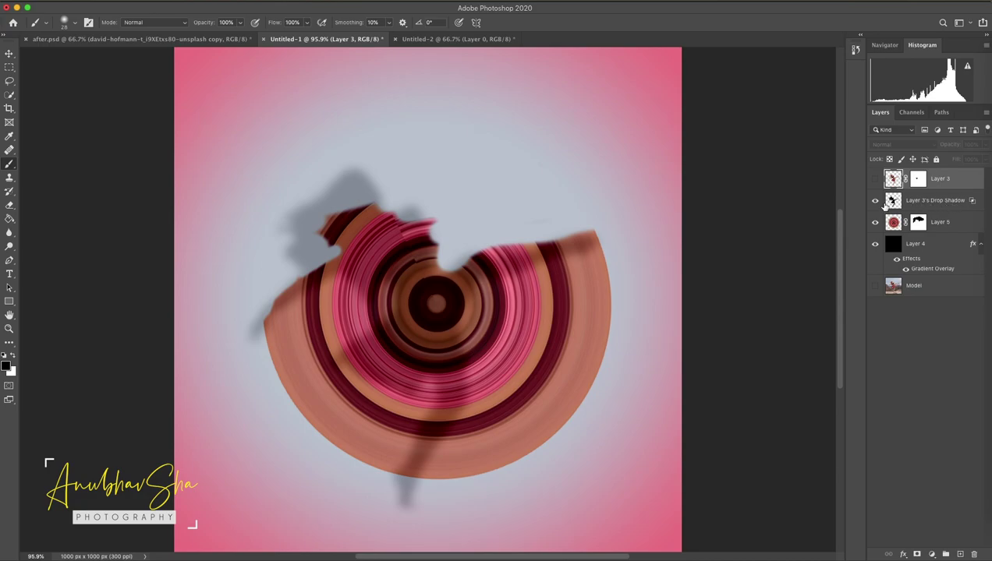
{"action": "left_click", "coordinate": [935, 206]}
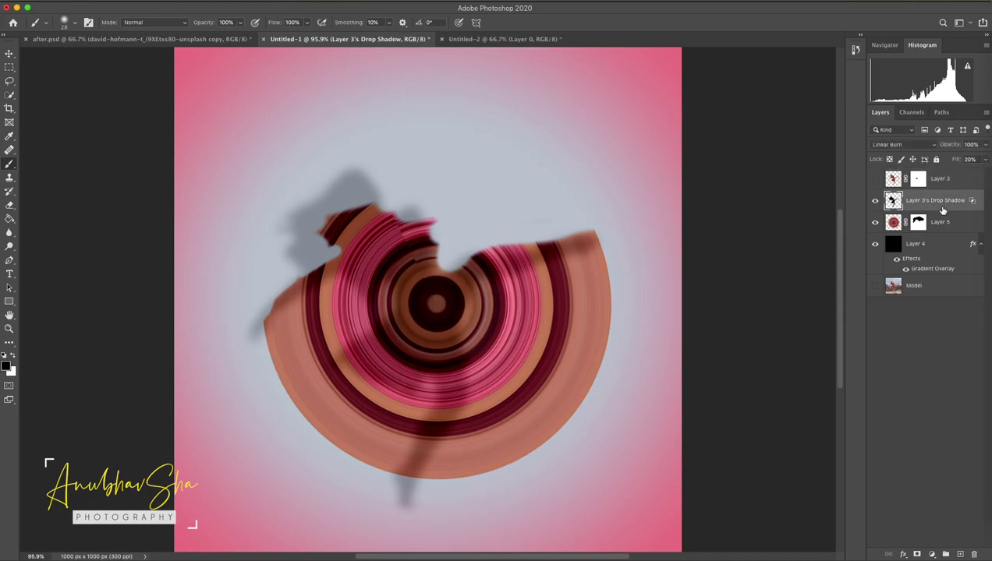
{"action": "left_click", "coordinate": [917, 553]}
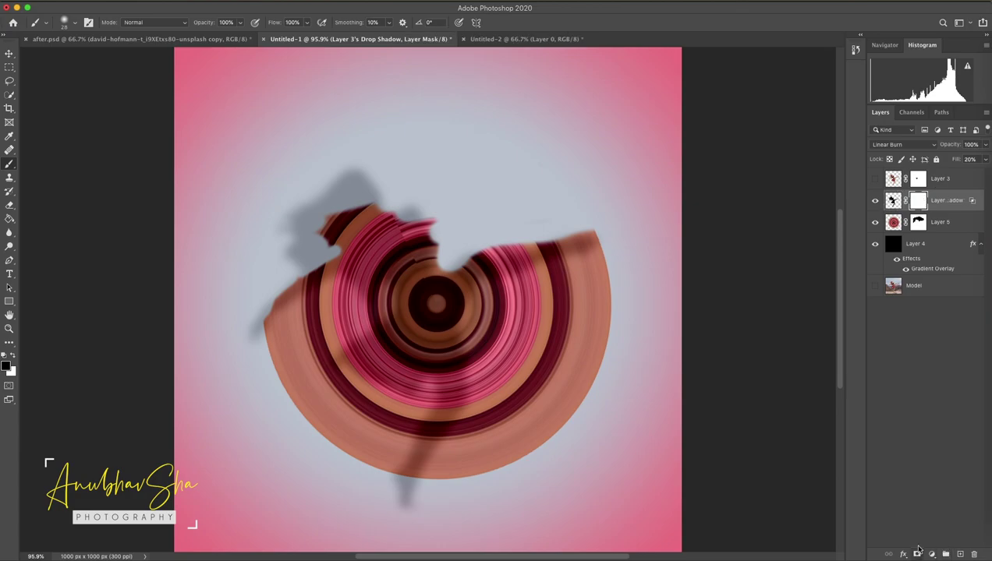
{"action": "left_click", "coordinate": [874, 179]}
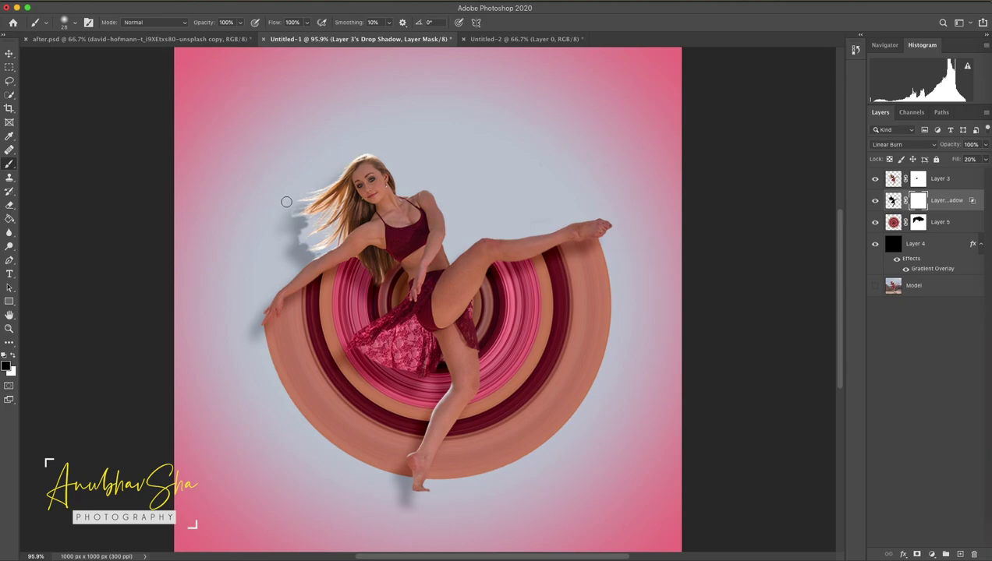
Step: With a ~98 px brush, mask out the shadow beside the hair, raised leg, left hand, and foot
{"action": "left_click_drag", "start_coordinate": [238, 222], "coordinate": [269, 223]}
{"action": "mouse_move", "coordinate": [243, 223]}
{"action": "left_mouse_down"}
{"action": "mouse_move", "coordinate": [269, 248]}
{"action": "mouse_move", "coordinate": [306, 232]}
{"action": "left_mouse_up"}
{"action": "mouse_move", "coordinate": [471, 244]}
{"action": "left_mouse_down"}
{"action": "mouse_move", "coordinate": [620, 202]}
{"action": "mouse_move", "coordinate": [435, 227]}
{"action": "left_mouse_up"}
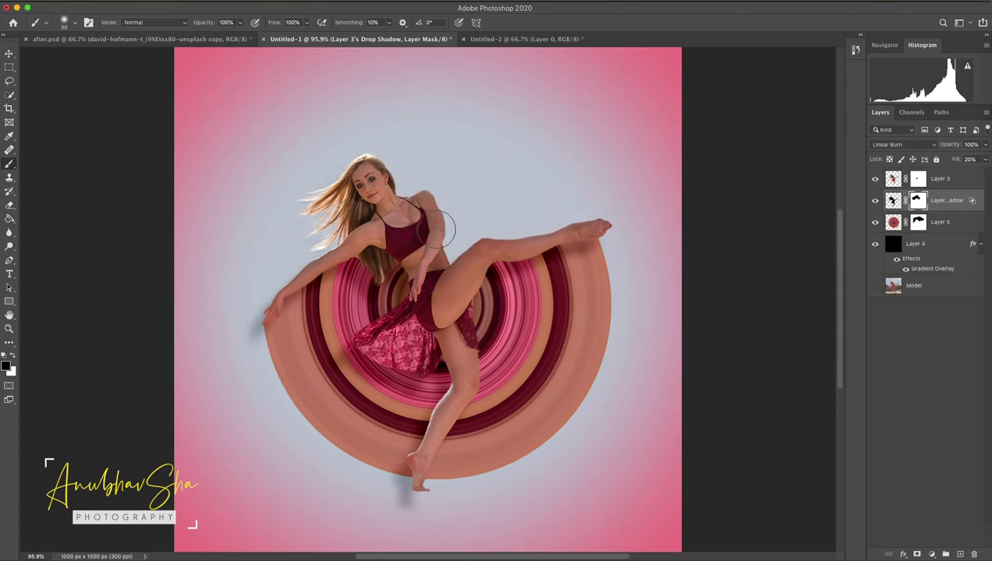
{"action": "left_click_drag", "start_coordinate": [228, 293], "coordinate": [243, 404]}
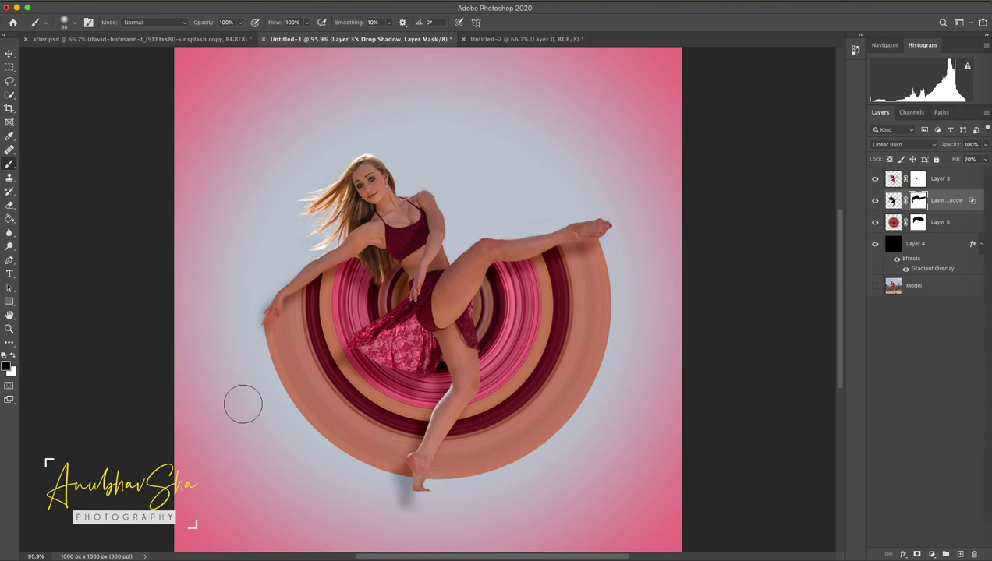
{"action": "mouse_move", "coordinate": [379, 514]}
{"action": "left_mouse_down"}
{"action": "mouse_move", "coordinate": [396, 514]}
{"action": "mouse_move", "coordinate": [363, 493]}
{"action": "mouse_move", "coordinate": [392, 507]}
{"action": "left_mouse_up"}
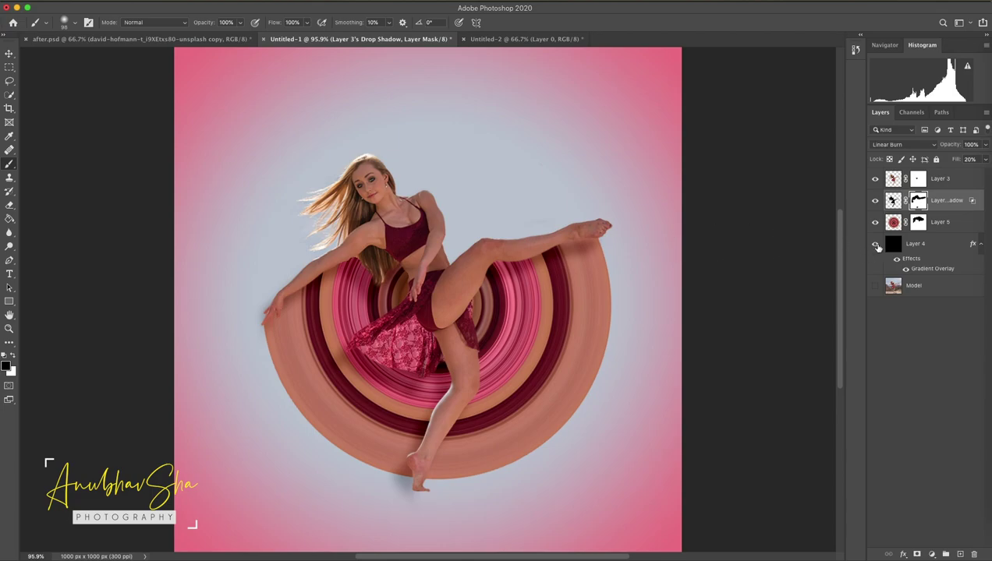
{"action": "left_click", "coordinate": [897, 200], "text": "ctrl"}
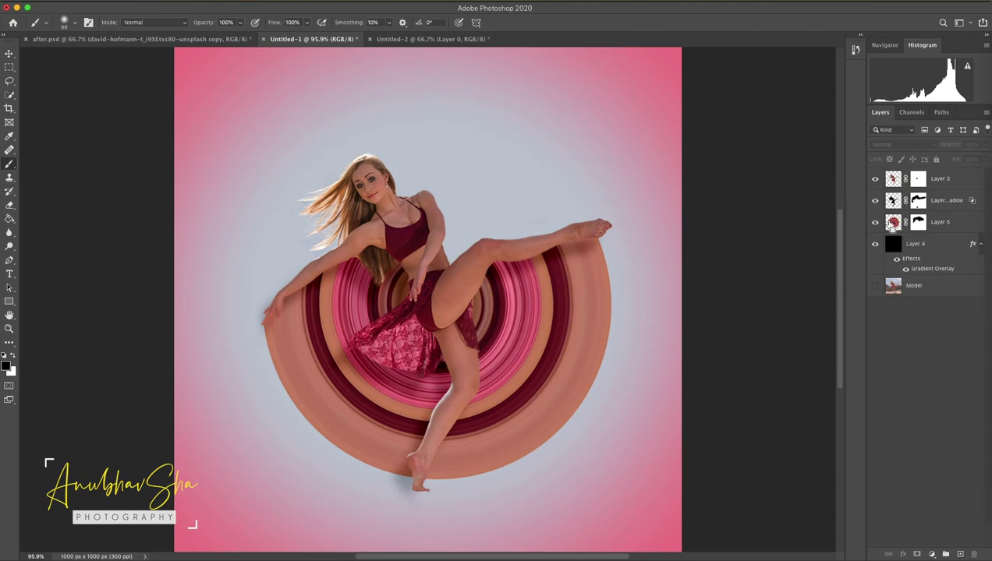
{"action": "left_click", "coordinate": [892, 224], "text": "ctrl"}
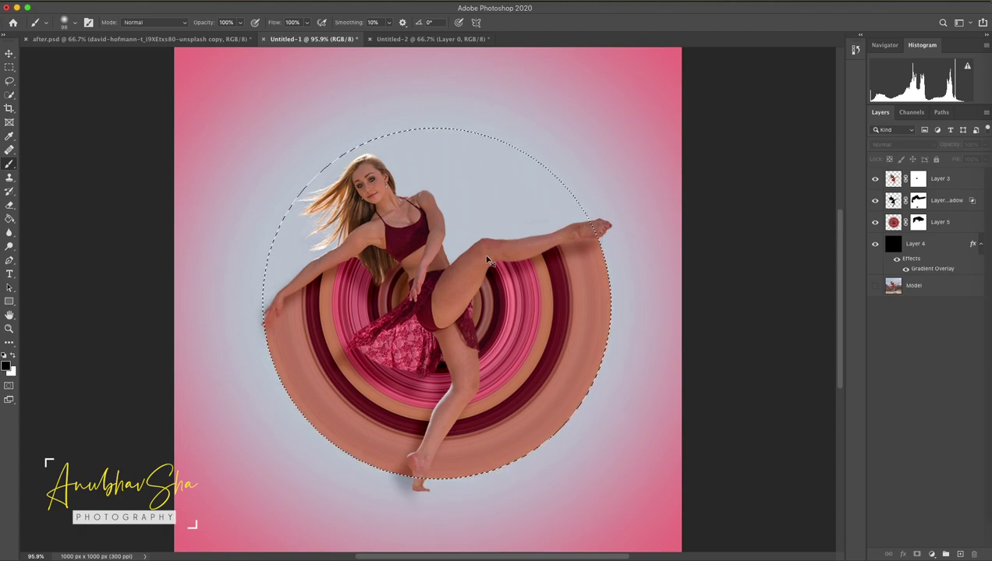
Step: Invert the ring selection and paint out the drop shadow outside the ring on its mask
{"action": "key", "text": "ctrl+shift+i"}
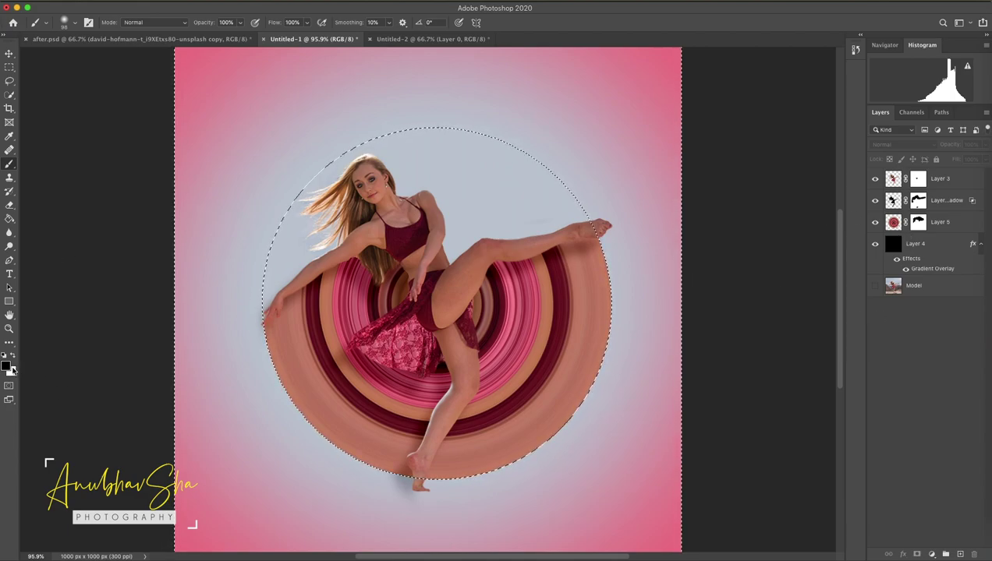
{"action": "left_click", "coordinate": [918, 202]}
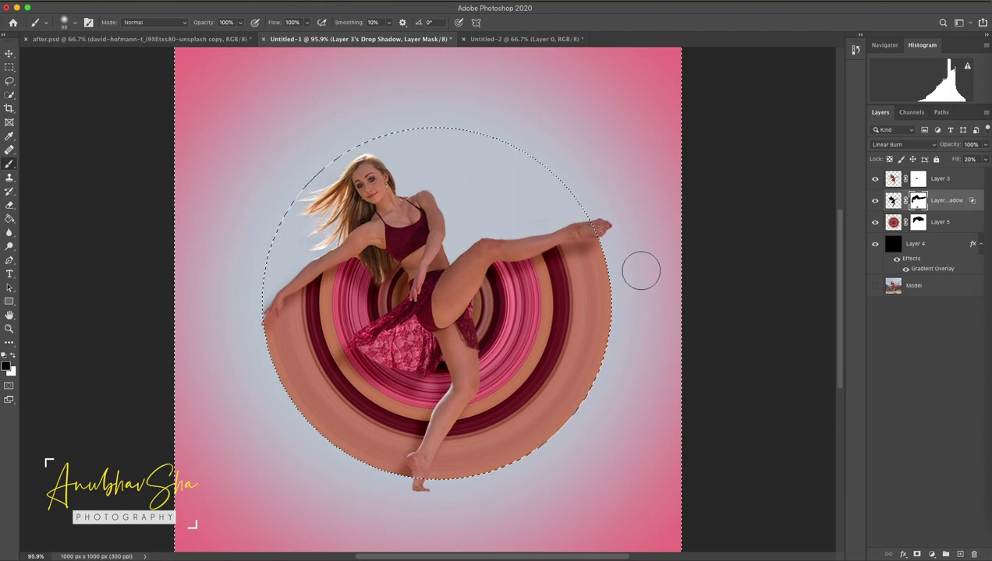
{"action": "left_click_drag", "start_coordinate": [407, 478], "coordinate": [417, 464]}
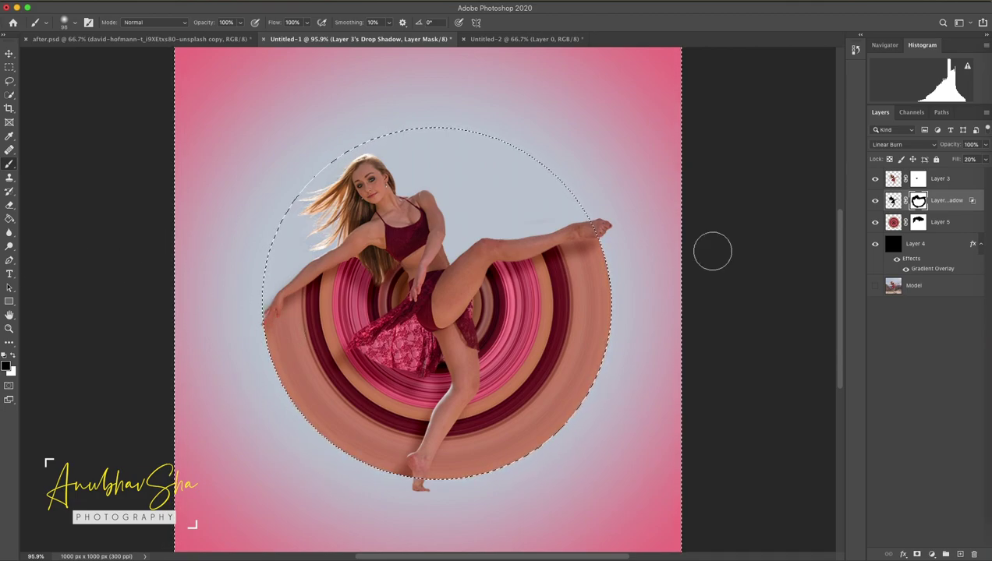
{"action": "key", "text": "ctrl+d"}
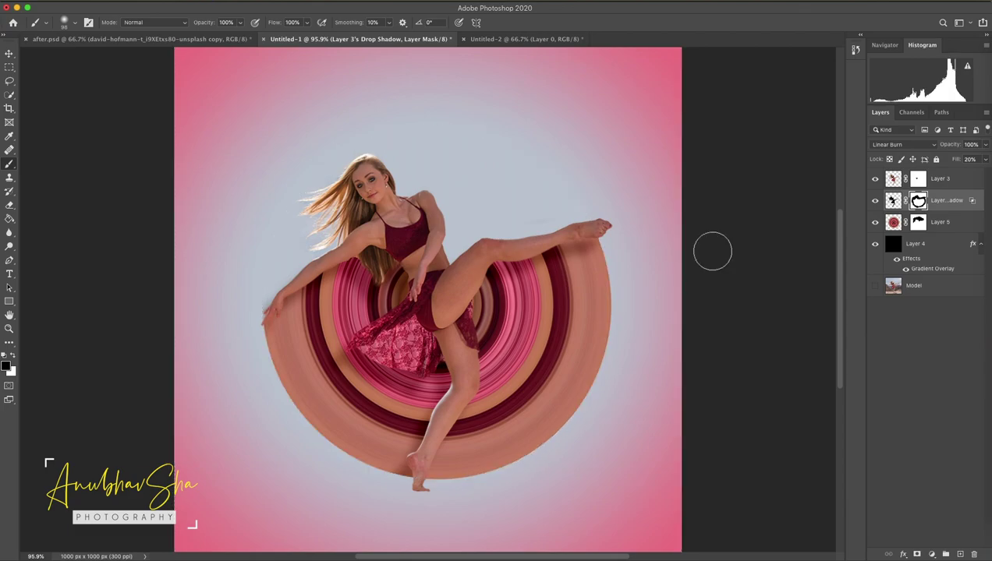
{"action": "key", "text": "alt+bracketright"}
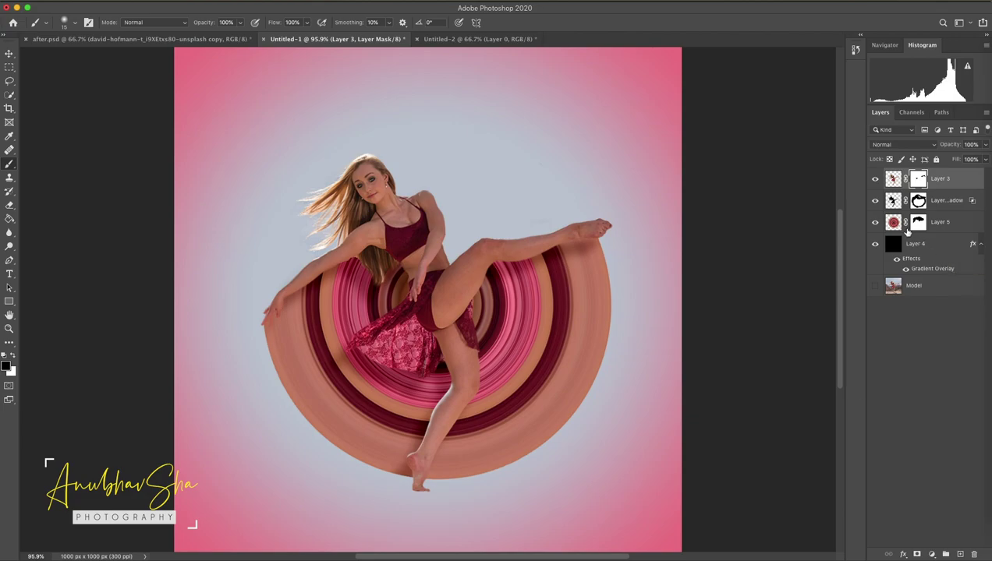
Step: On a new layer above gradient Layer 4, dab a soft 77 px black shadow under the foot
{"action": "left_click", "coordinate": [928, 245]}
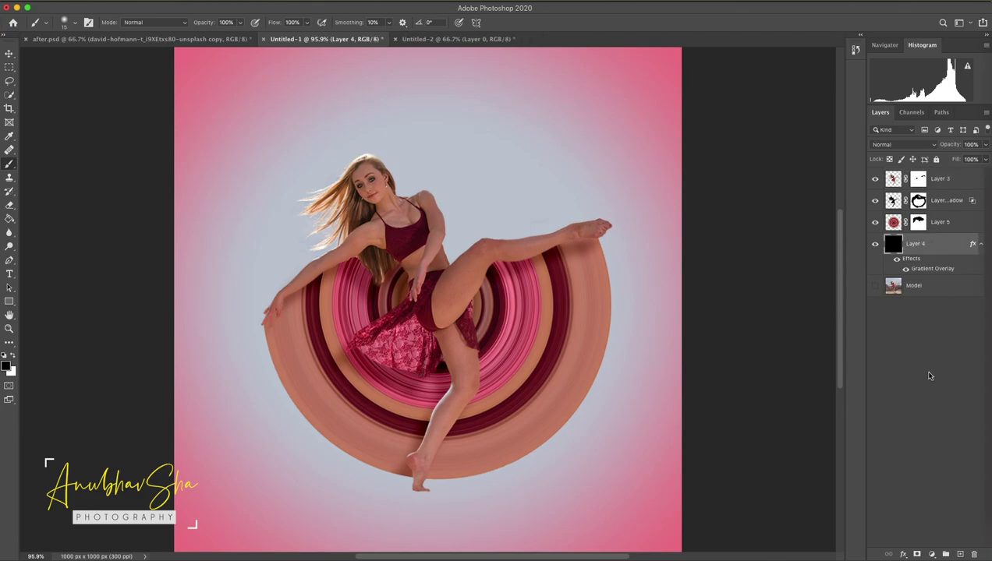
{"action": "left_click", "coordinate": [958, 554]}
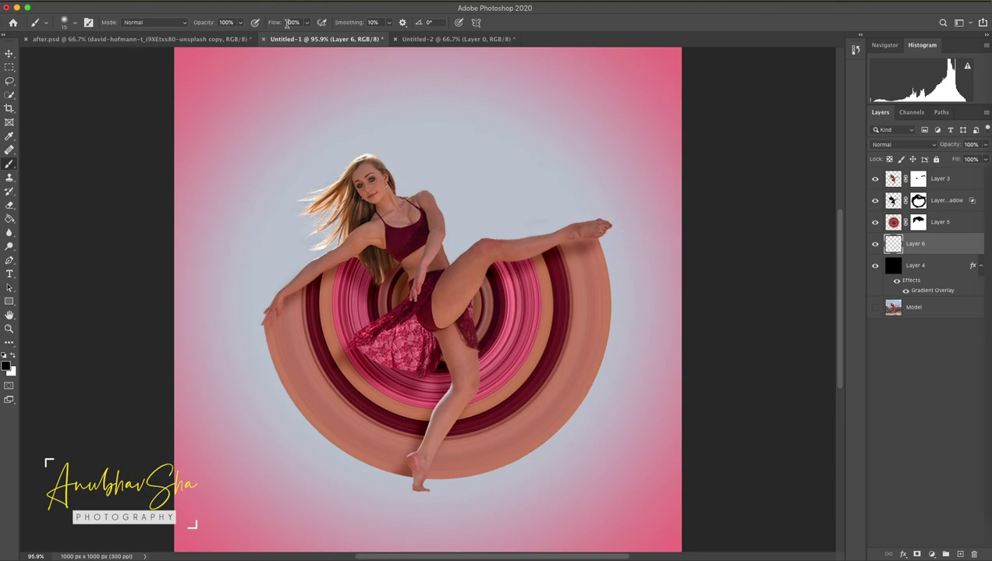
{"action": "left_click_drag", "start_coordinate": [363, 445], "coordinate": [379, 459]}
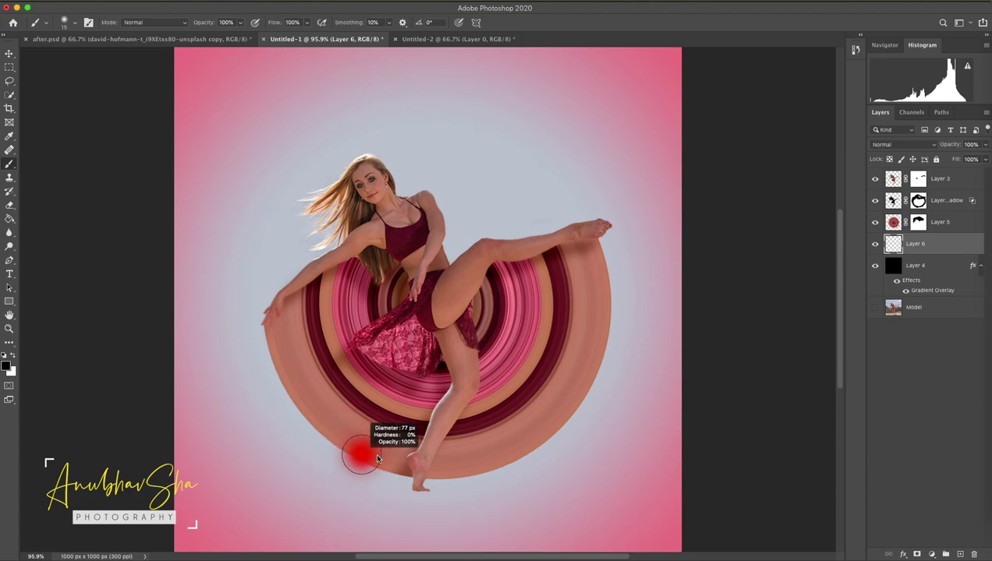
{"action": "left_click_drag", "start_coordinate": [379, 459], "coordinate": [374, 458]}
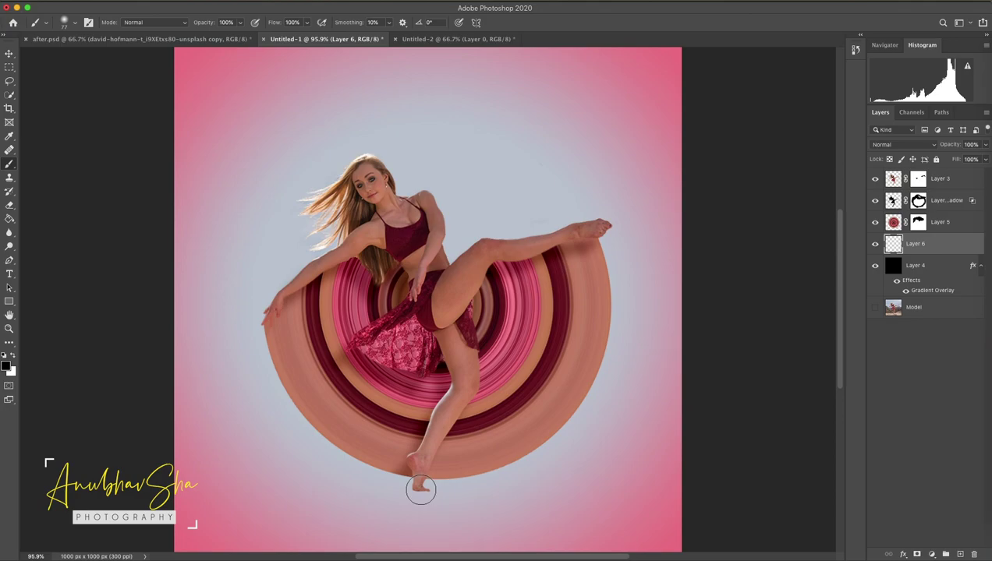
{"action": "left_click", "coordinate": [420, 490]}
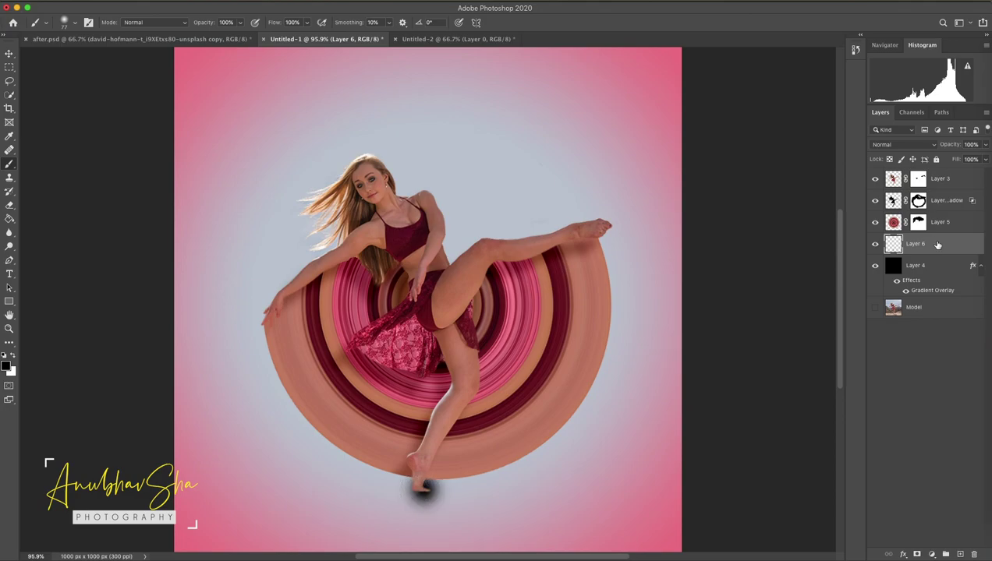
Step: Stretch the shadow dab into a wide, flat ellipse and lower its opacity
{"action": "key", "text": "ctrl+t"}
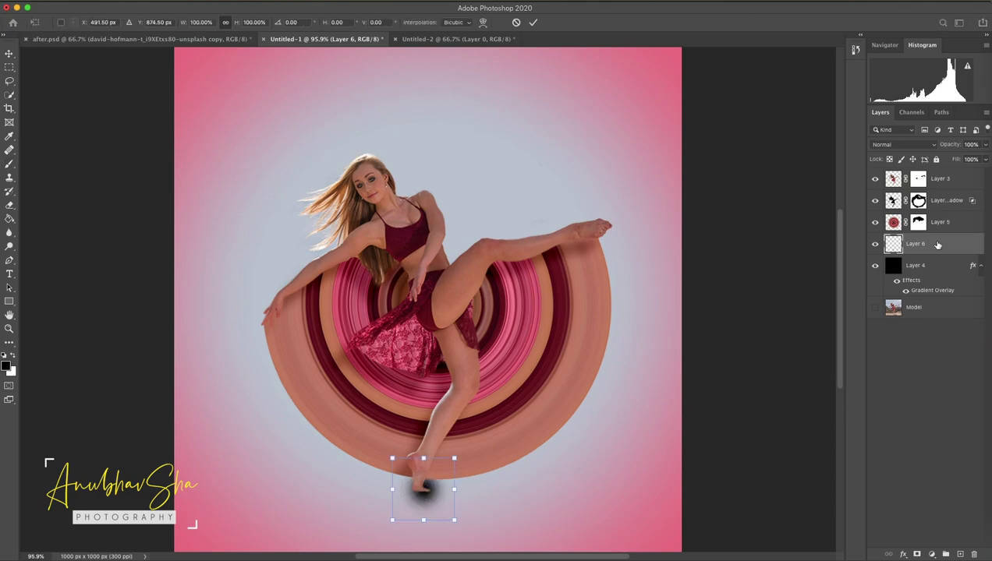
{"action": "left_click_drag", "start_coordinate": [424, 520], "coordinate": [430, 528]}
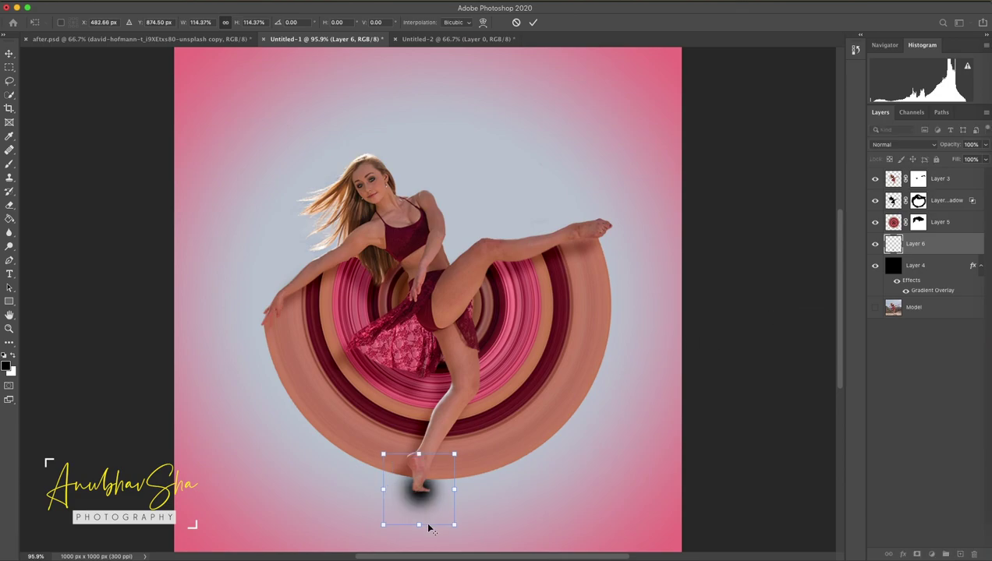
{"action": "left_click_drag", "start_coordinate": [382, 489], "coordinate": [164, 476]}
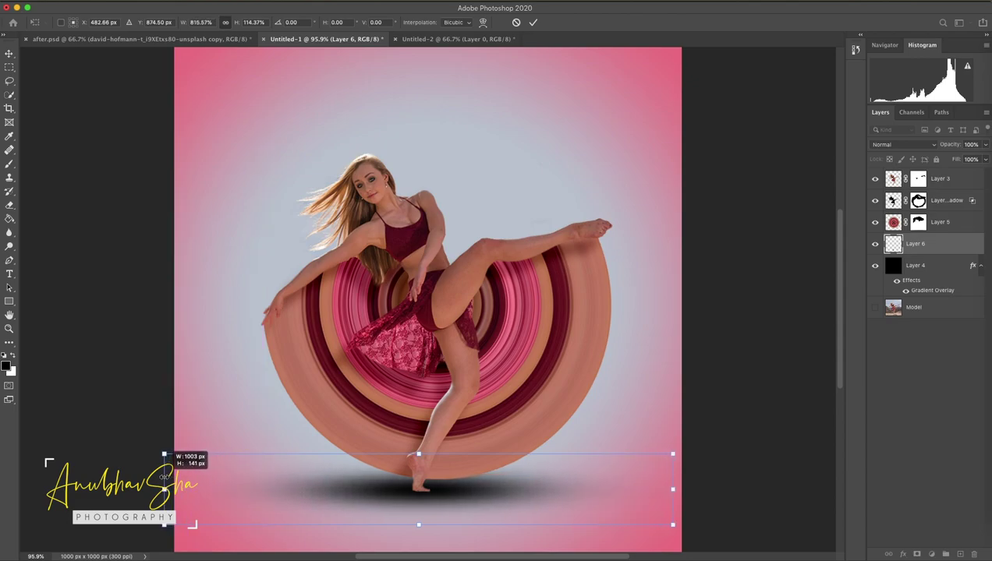
{"action": "left_click_drag", "start_coordinate": [419, 453], "coordinate": [418, 471]}
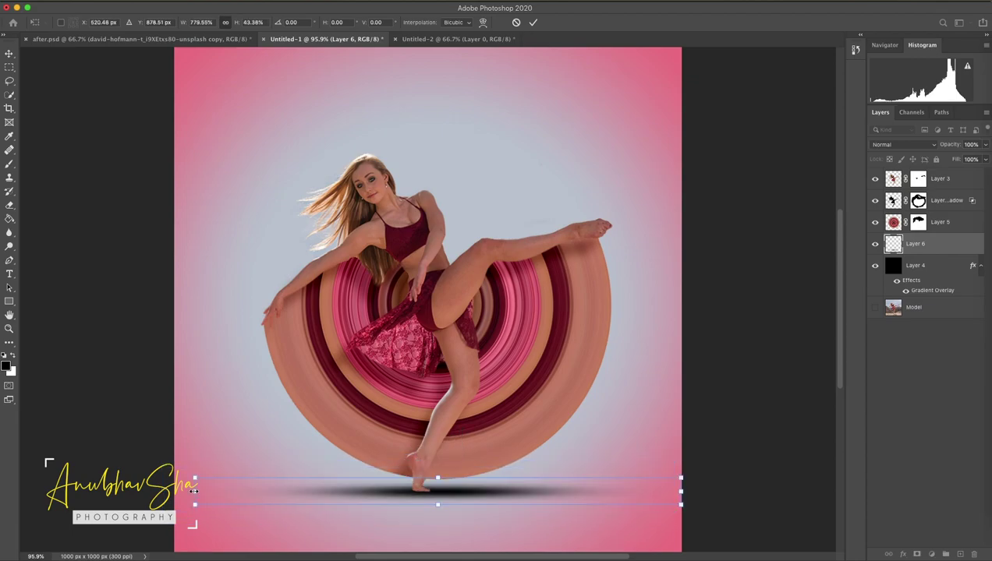
{"action": "key", "text": "Return"}
{"action": "key", "text": "b"}
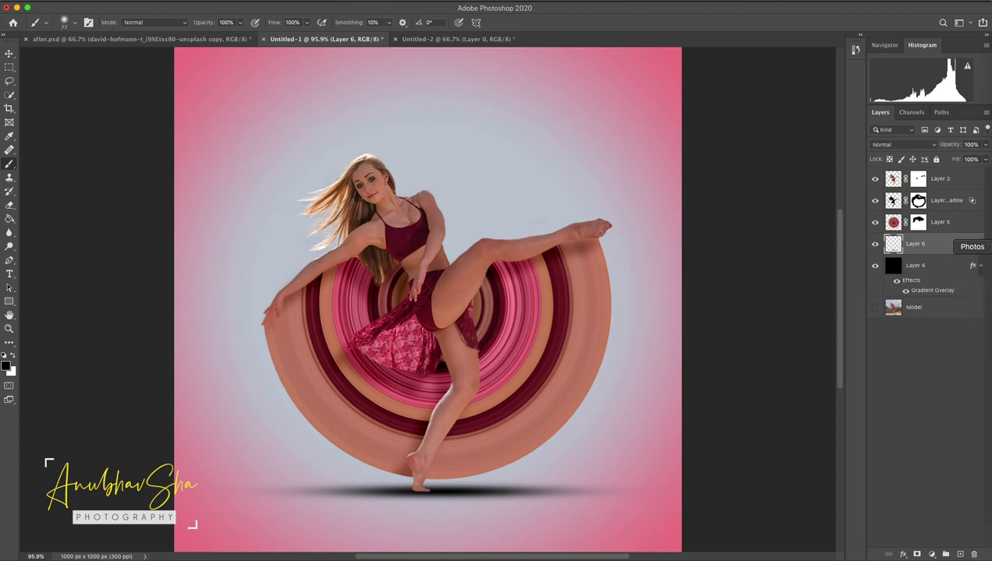
{"action": "left_click_drag", "start_coordinate": [952, 146], "coordinate": [937, 148]}
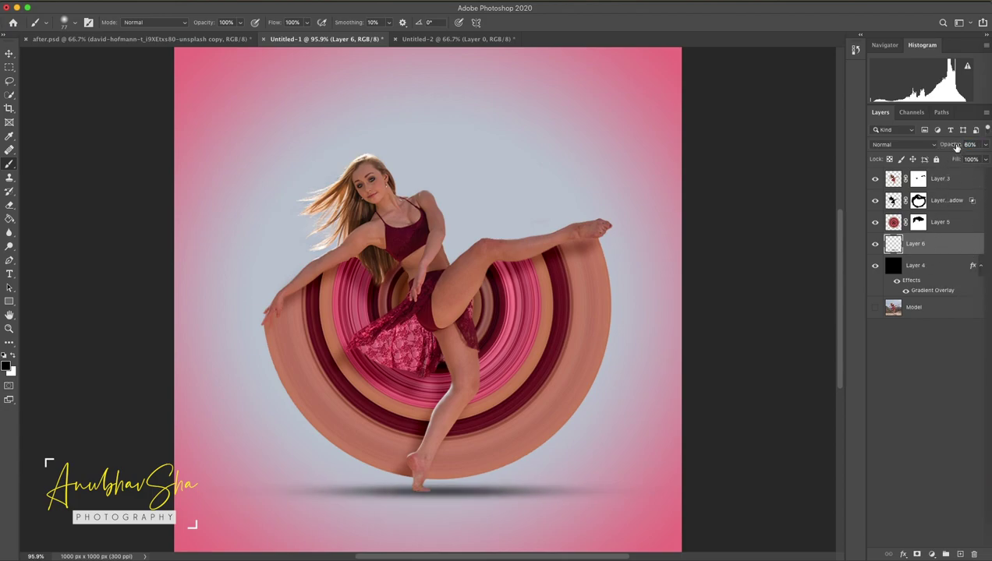
Step: Reduce the ground shadow layer's opacity to 45%, then view the dancer cutout alone
{"action": "left_click_drag", "start_coordinate": [956, 148], "coordinate": [931, 148]}
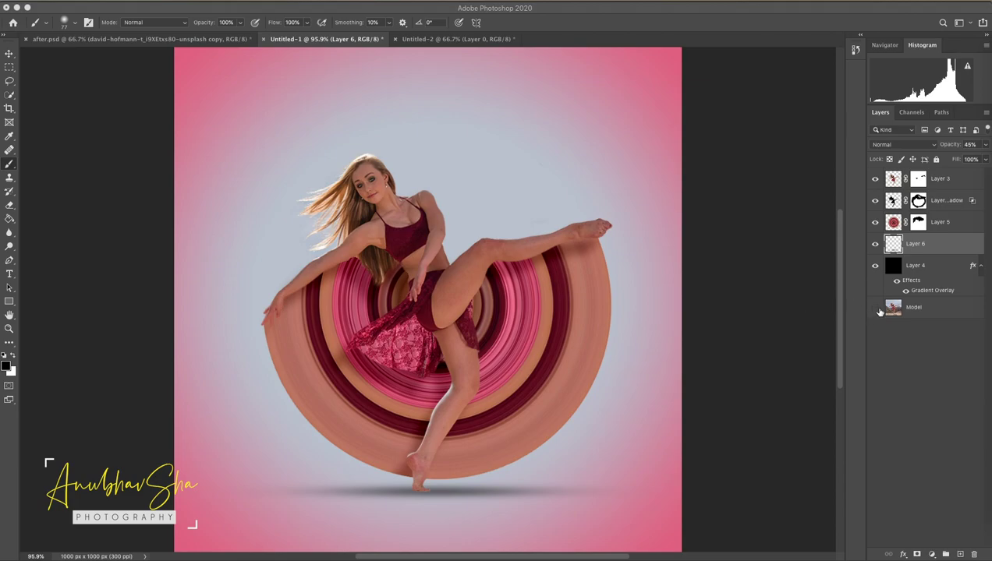
{"action": "left_click", "coordinate": [875, 178], "text": "alt"}
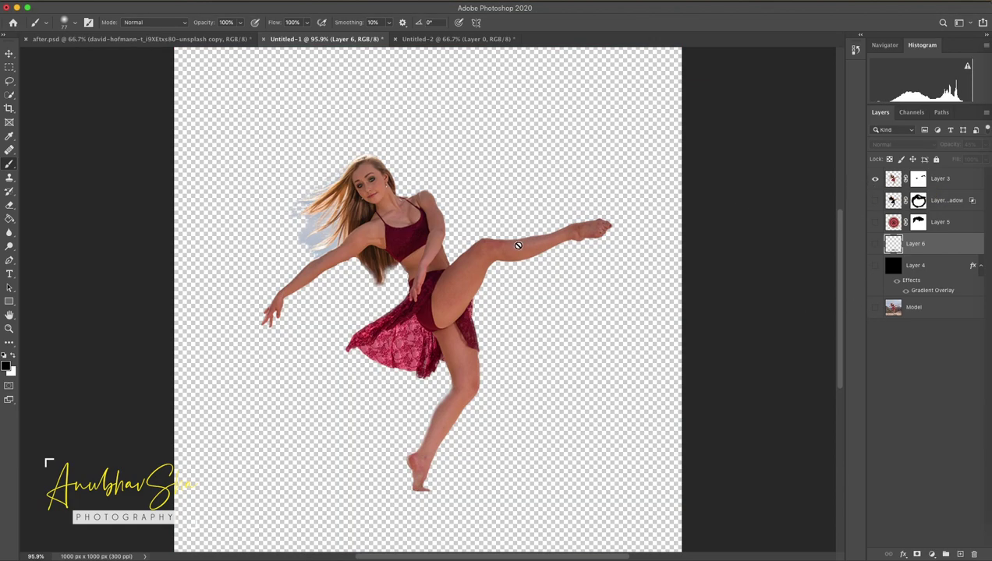
{"action": "left_click", "coordinate": [875, 179], "text": "alt"}
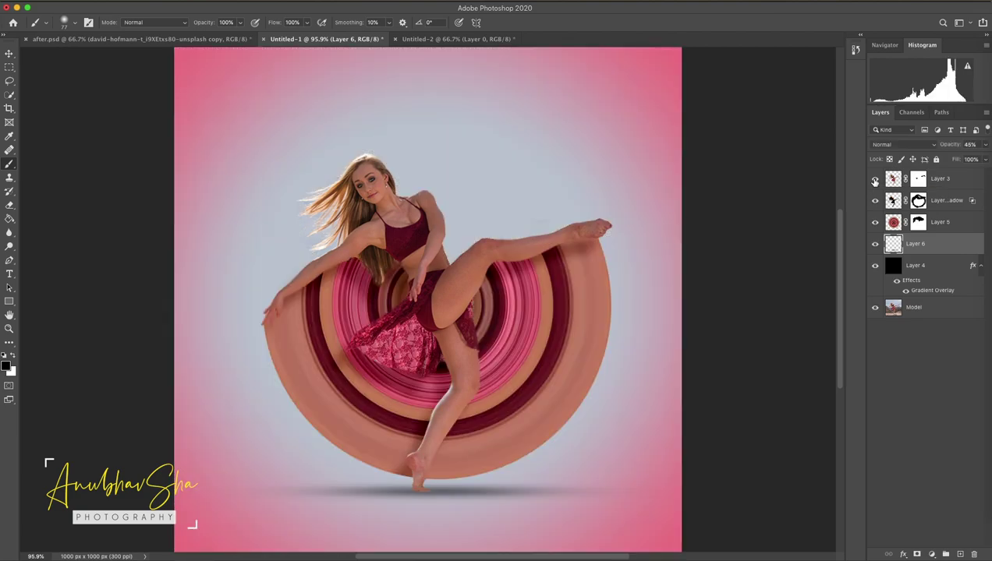
{"action": "left_click", "coordinate": [875, 179], "text": "alt"}
{"action": "left_click", "coordinate": [874, 179], "text": "alt"}
{"action": "left_click", "coordinate": [875, 308], "text": "alt"}
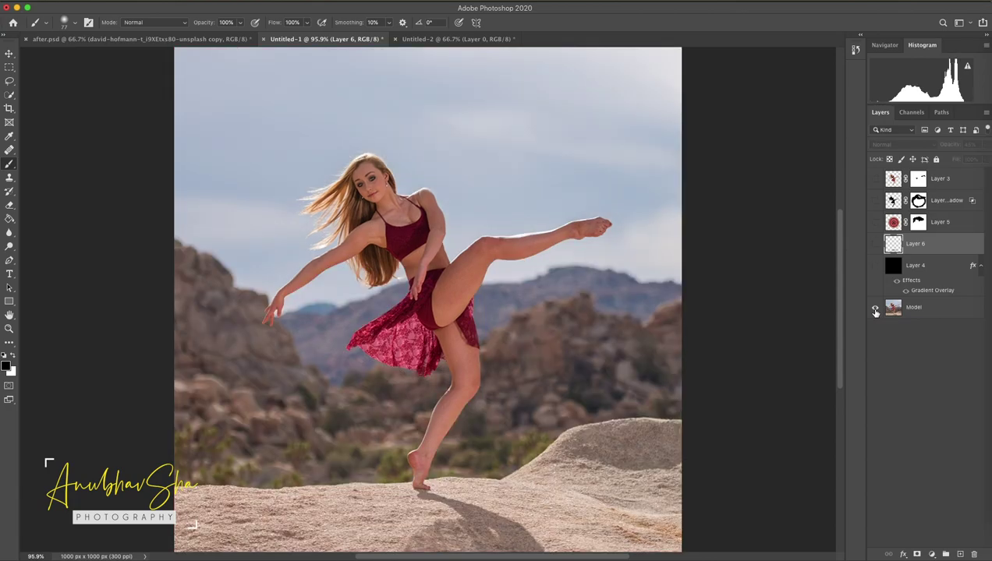
{"action": "left_click", "coordinate": [875, 308], "text": "alt"}
{"action": "left_click", "coordinate": [875, 308], "text": "alt"}
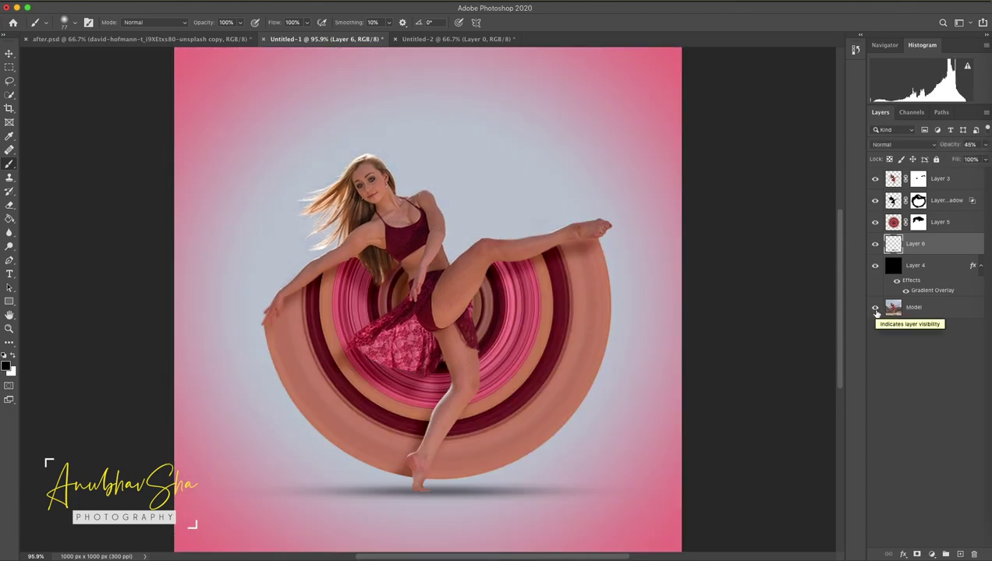